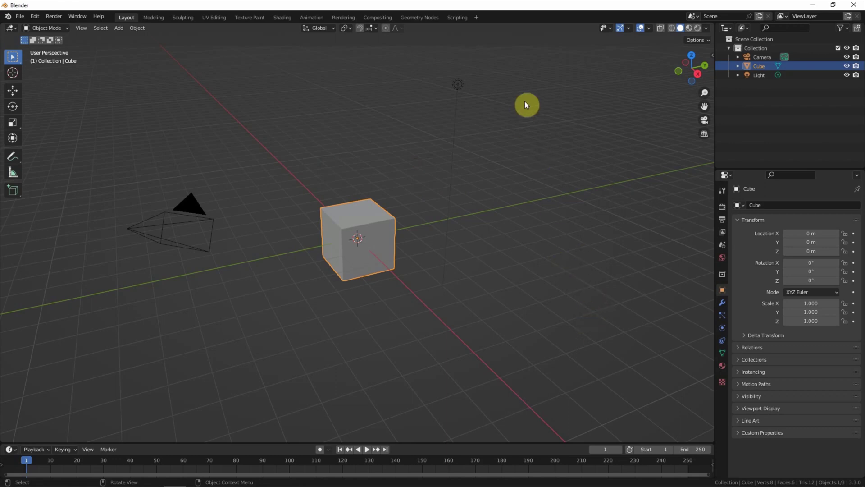
- Box-select the default camera, cube and light and delete all three
{"action": "left_click_drag", "start_coordinate": [547, 69], "coordinate": [85, 346]}
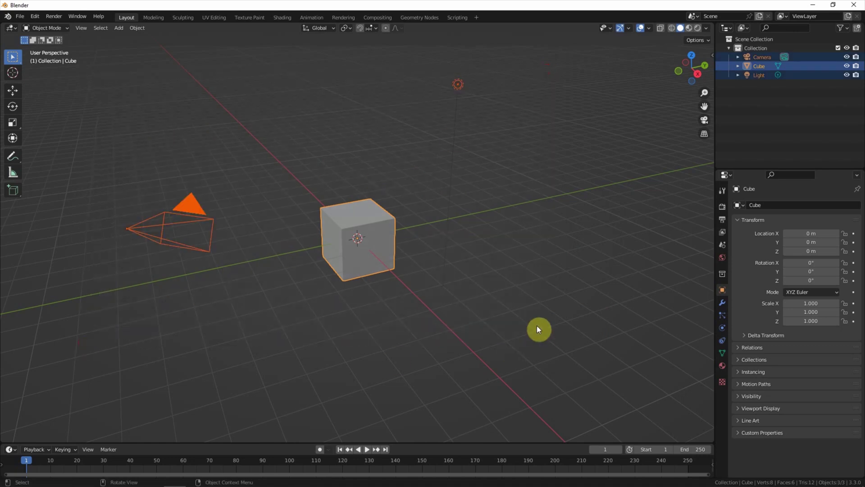
{"action": "key", "text": "Delete"}
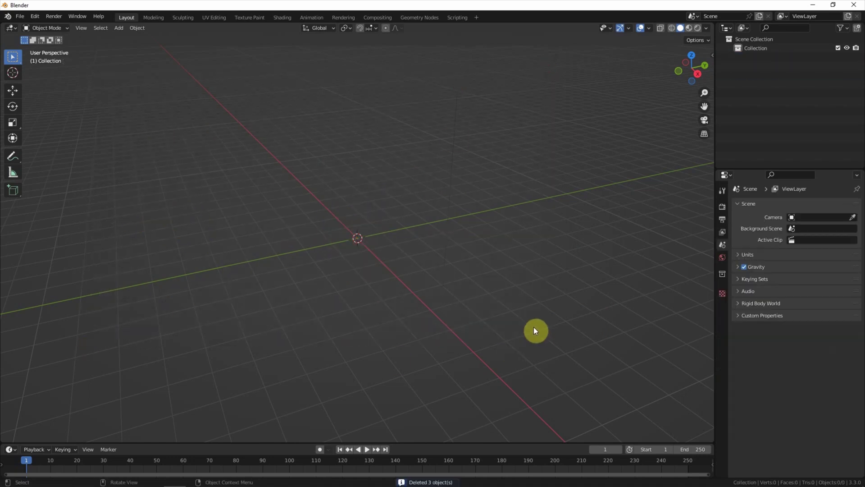
{"action": "left_click", "coordinate": [120, 28]}
- Add a plane at the origin and scale it up uniformly to 9.435
{"action": "mouse_move", "coordinate": [126, 38]}
{"action": "left_click", "coordinate": [194, 37]}
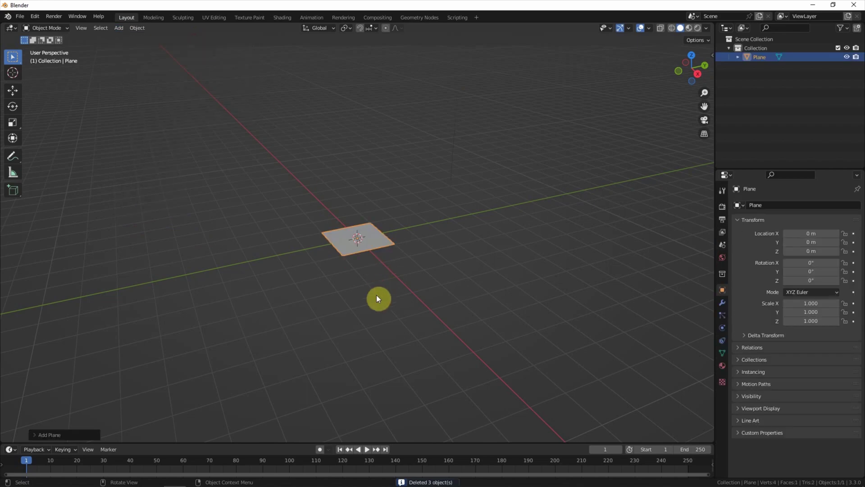
{"action": "key", "text": "s"}
{"action": "left_click", "coordinate": [579, 321]}
{"action": "key", "text": "s"}
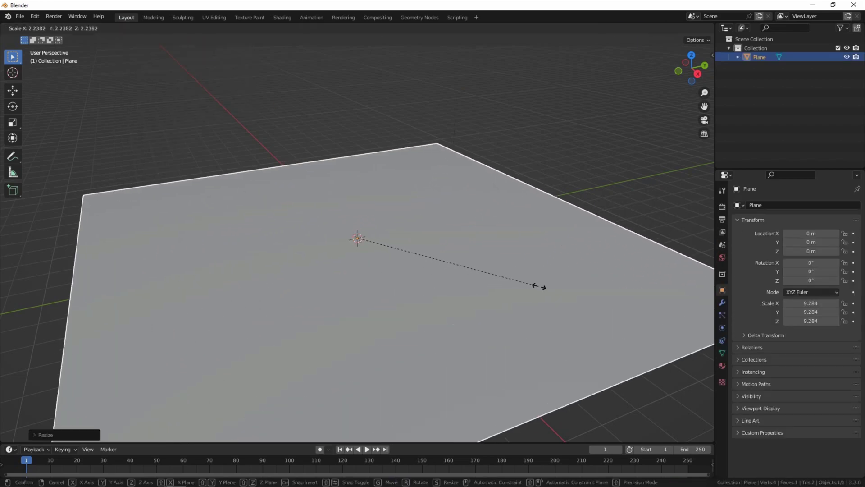
{"action": "left_click", "coordinate": [542, 288]}
{"action": "middle_click_drag", "start_coordinate": [394, 241], "coordinate": [428, 253]}
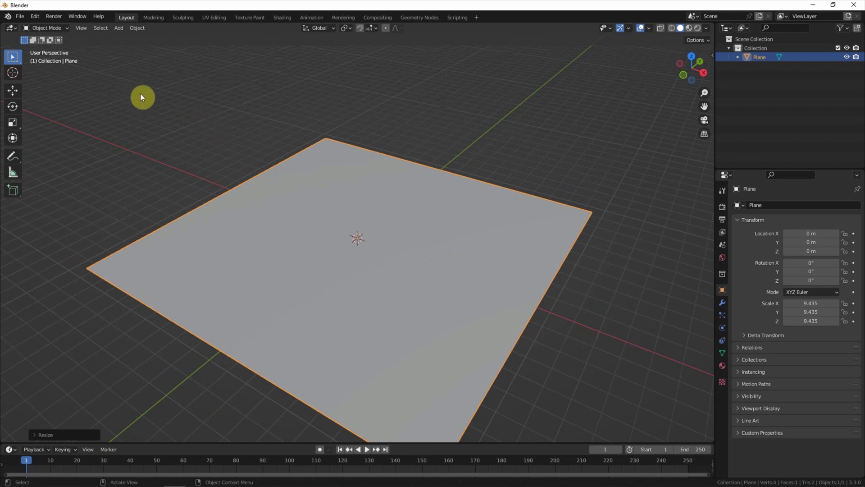
{"action": "left_click", "coordinate": [54, 25]}
- Extrude the plane's far edge upward into a 12.35 m back wall
{"action": "left_click", "coordinate": [63, 48]}
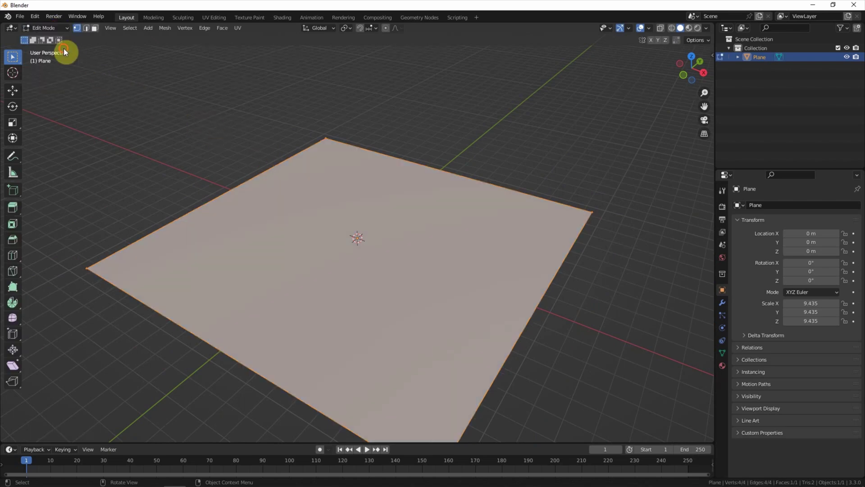
{"action": "left_click_drag", "start_coordinate": [355, 110], "coordinate": [417, 166]}
{"action": "key", "text": "e"}
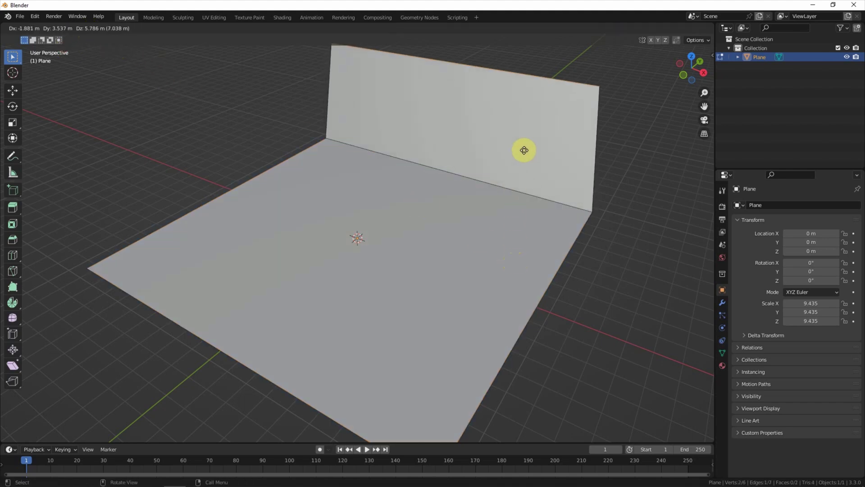
{"action": "left_click", "coordinate": [525, 40]}
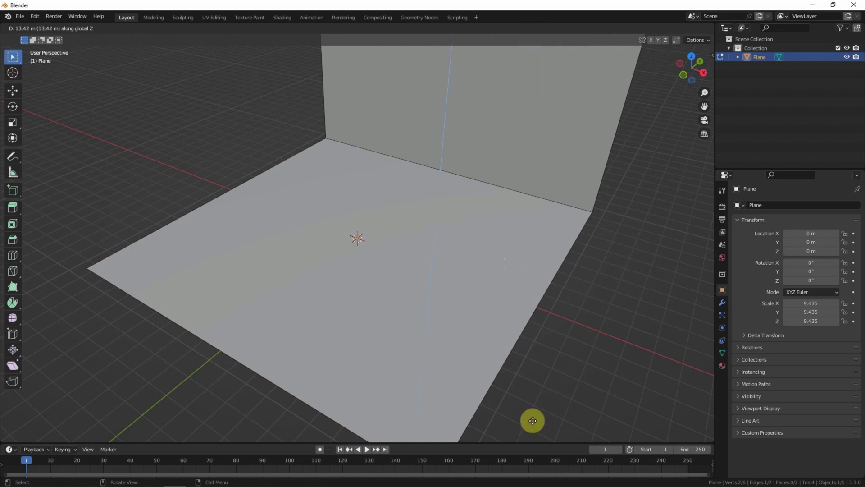
- Bevel the floor-wall edge 0.323 m wide with 2 segments
{"action": "left_click", "coordinate": [458, 173]}
{"action": "key", "text": "ctrl+b"}
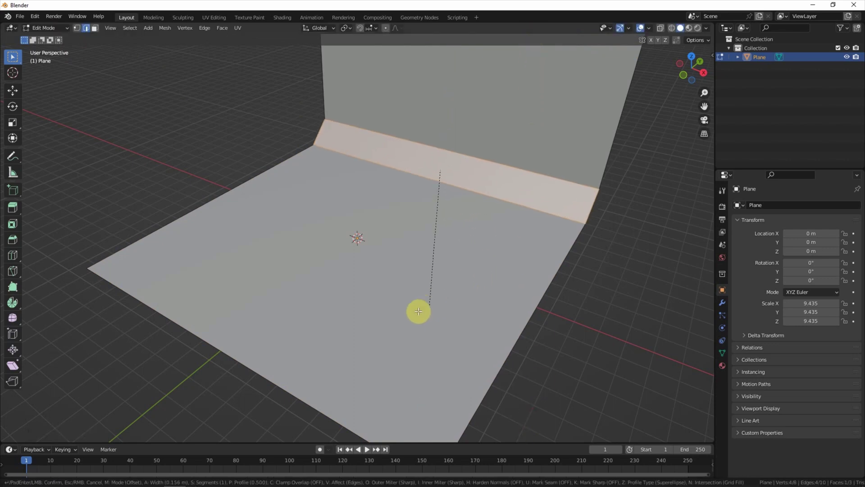
{"action": "left_click", "coordinate": [401, 324]}
{"action": "left_click", "coordinate": [40, 435]}
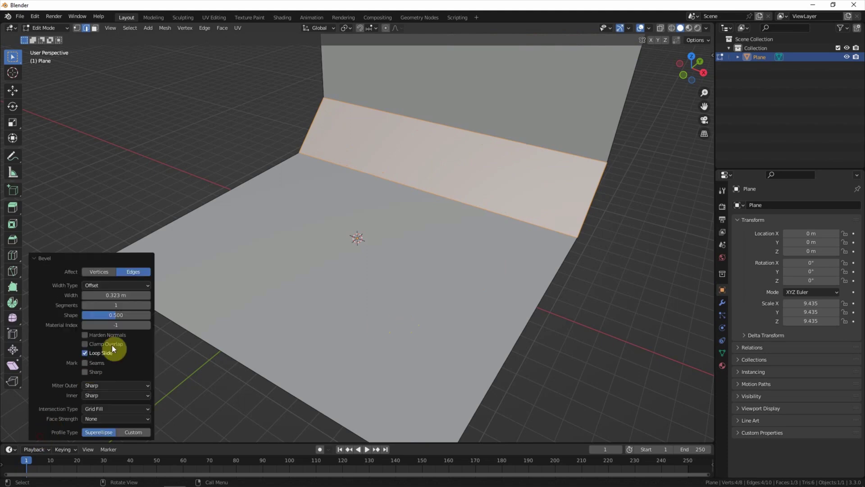
{"action": "left_click", "coordinate": [147, 305]}
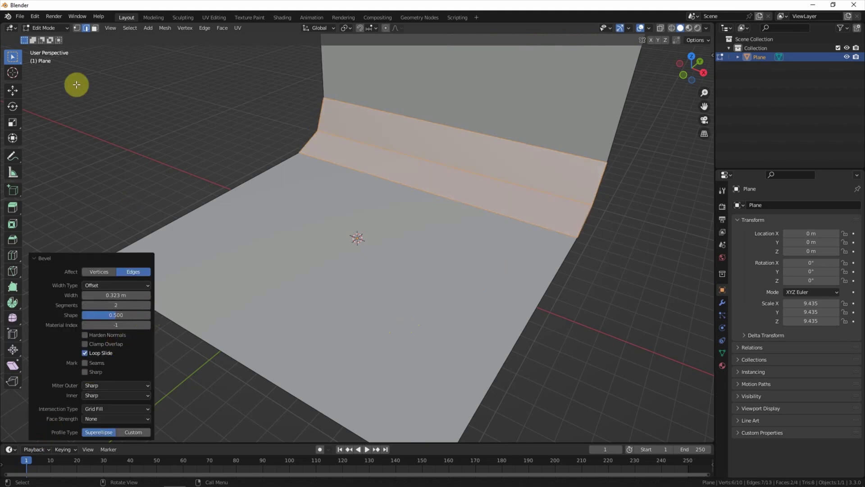
{"action": "left_click", "coordinate": [43, 28]}
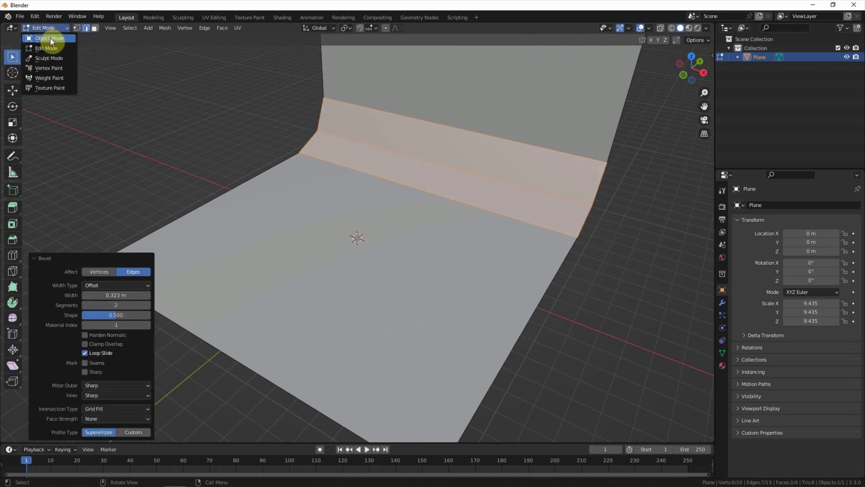
- Return to Object Mode and apply Shade Smooth to the backdrop
{"action": "left_click", "coordinate": [50, 38]}
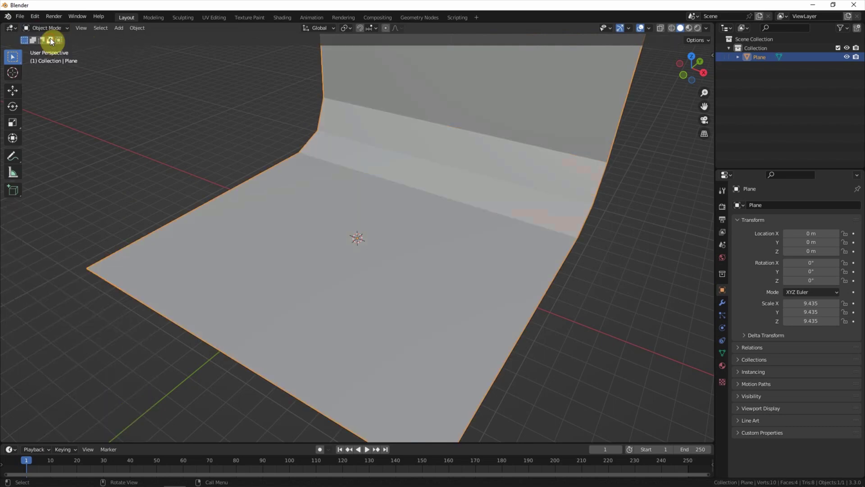
{"action": "left_click", "coordinate": [134, 28]}
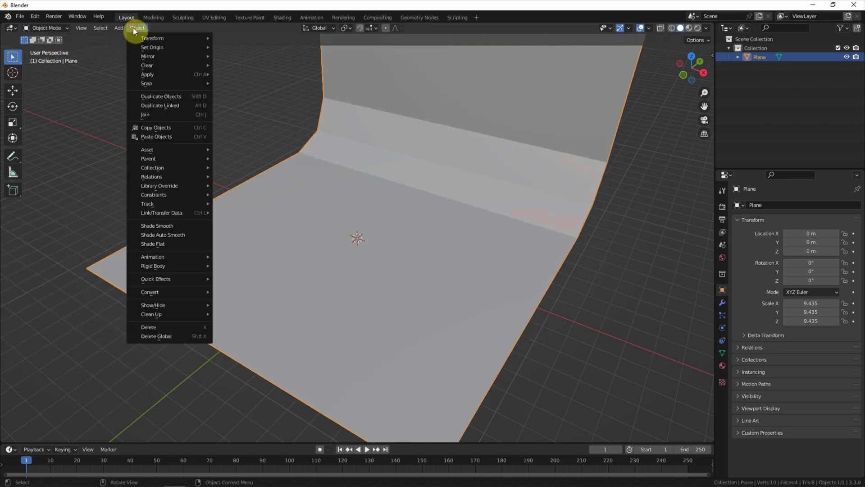
{"action": "left_click", "coordinate": [169, 225]}
{"action": "scroll", "coordinate": [189, 212], "scroll_direction": "up", "scroll_amount": 2}
{"action": "middle_click_drag", "start_coordinate": [212, 200], "coordinate": [315, 226]}
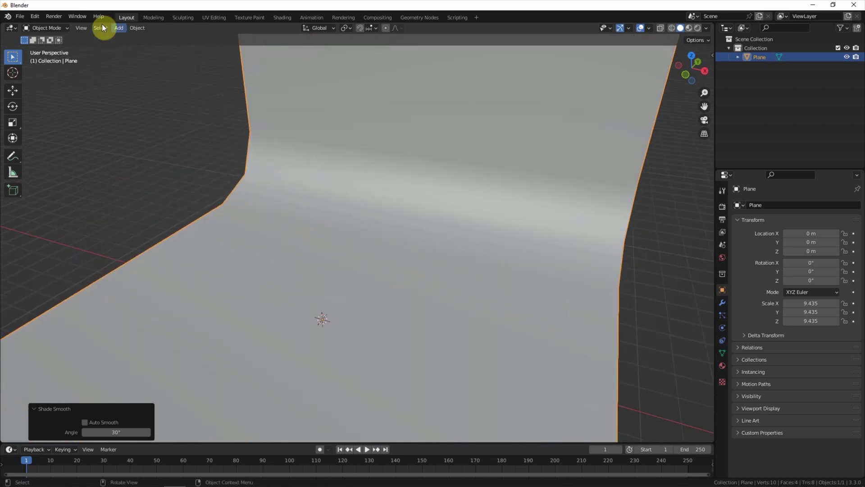
- Add a spot light and move it to roughly X -5.11 m, Y 2.50 m, Z 8.06 m
{"action": "left_click", "coordinate": [118, 28]}
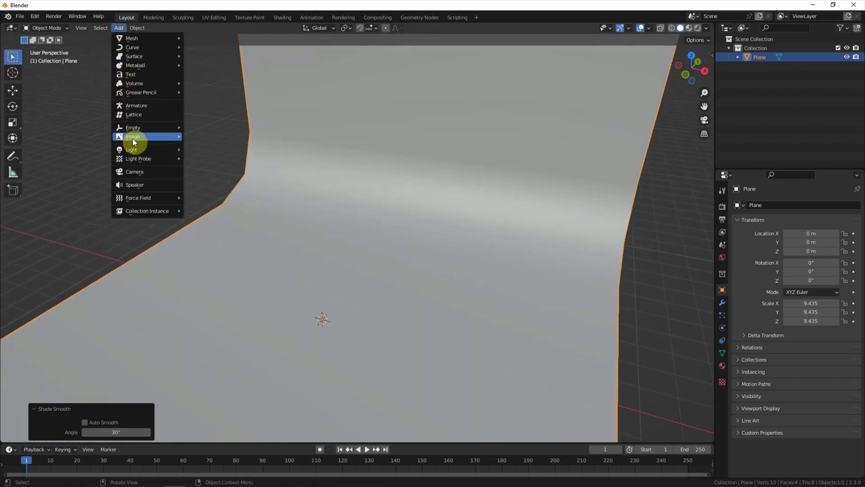
{"action": "mouse_move", "coordinate": [133, 150]}
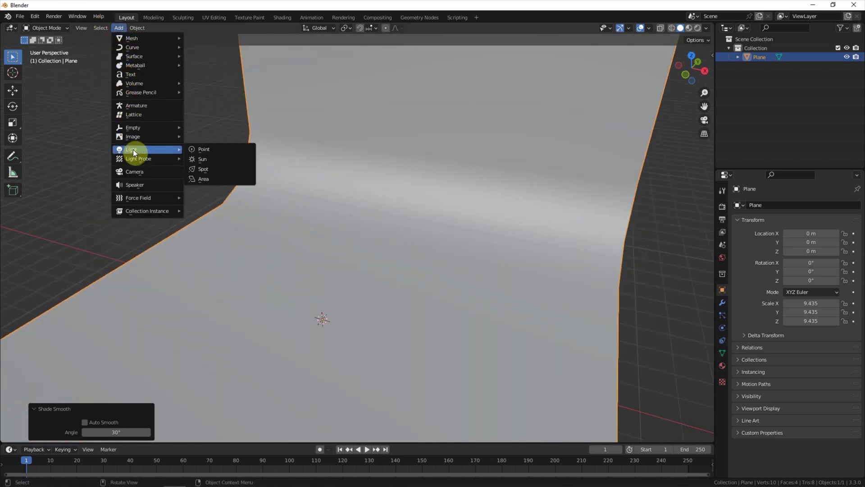
{"action": "left_click", "coordinate": [201, 169]}
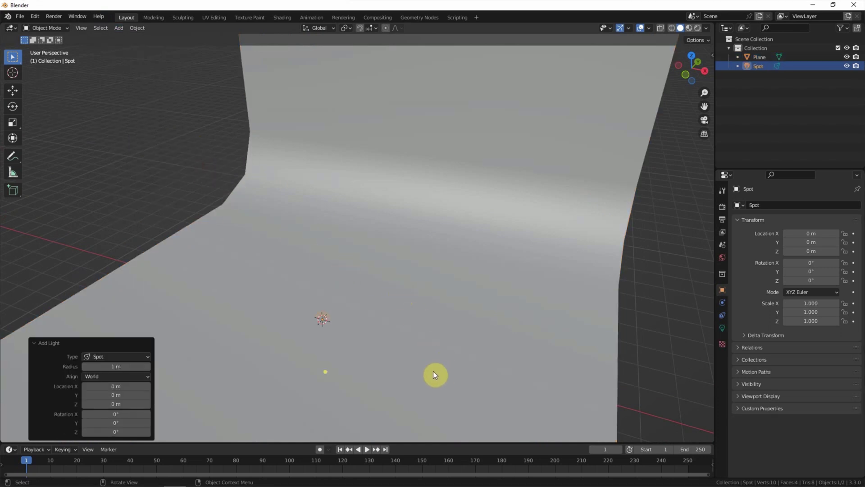
{"action": "key", "text": "g"}
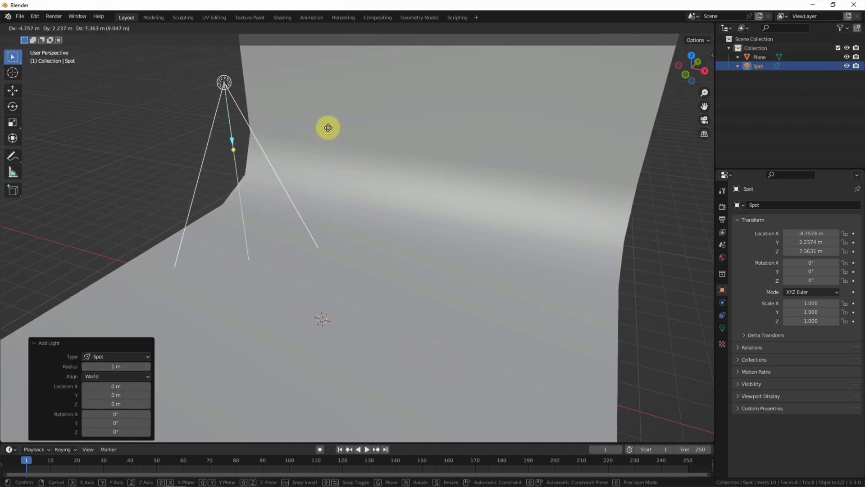
{"action": "left_click", "coordinate": [327, 113]}
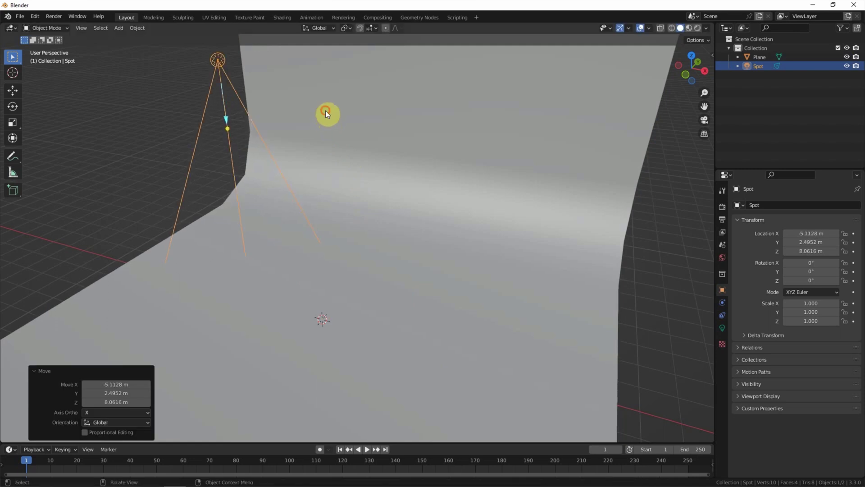
{"action": "left_click", "coordinate": [37, 371]}
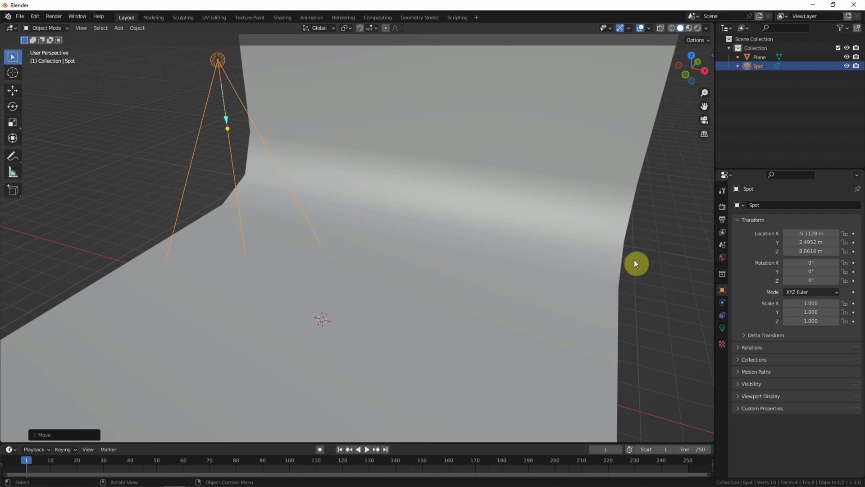
- Switch the render engine to Cycles and set viewport shading to Rendered
{"action": "left_click", "coordinate": [722, 206]}
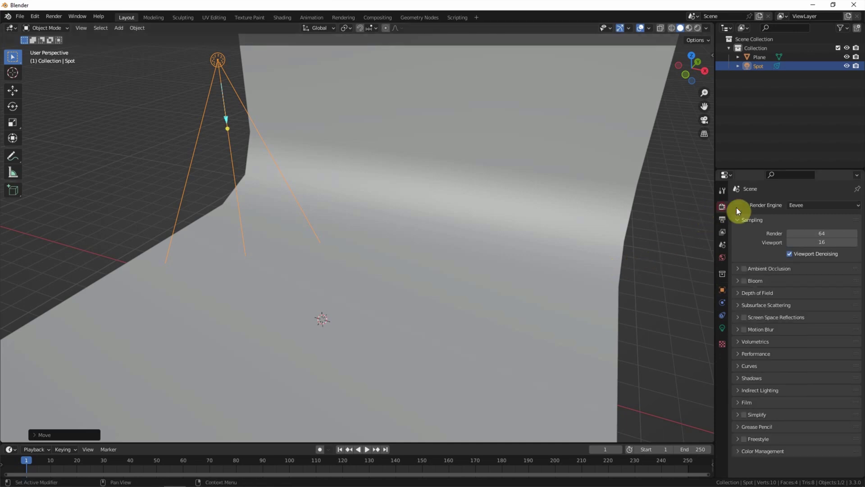
{"action": "left_click", "coordinate": [803, 205]}
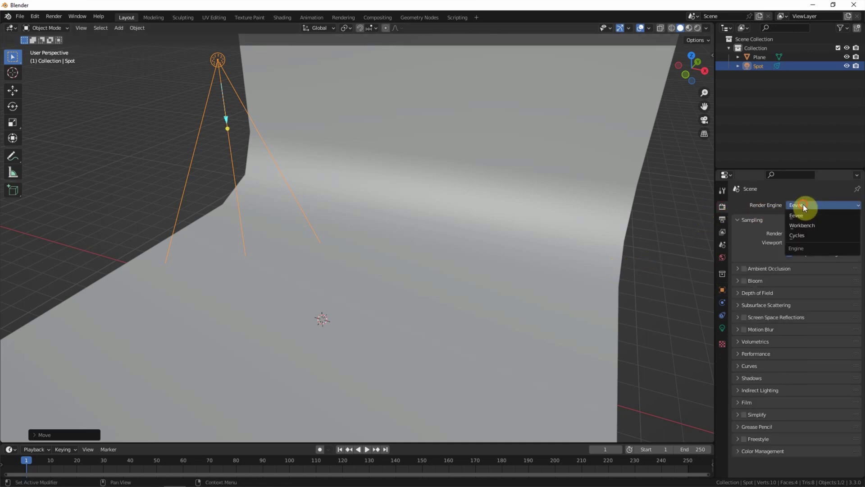
{"action": "left_click", "coordinate": [823, 234]}
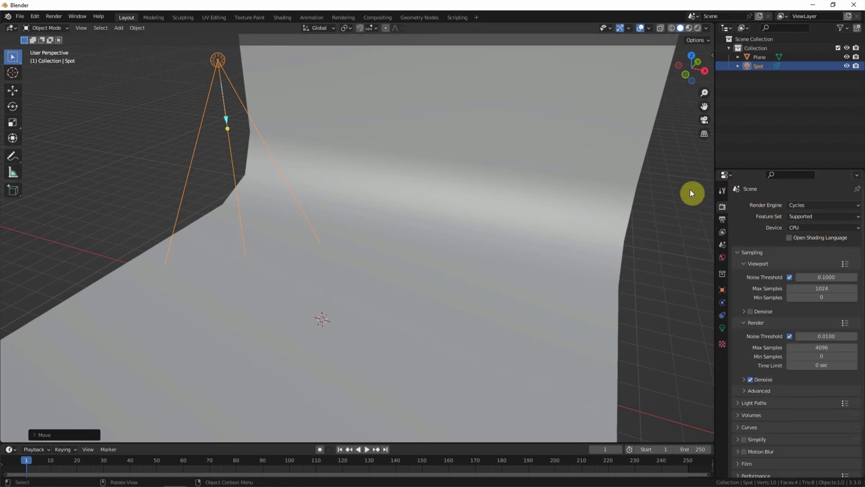
{"action": "left_click", "coordinate": [696, 25]}
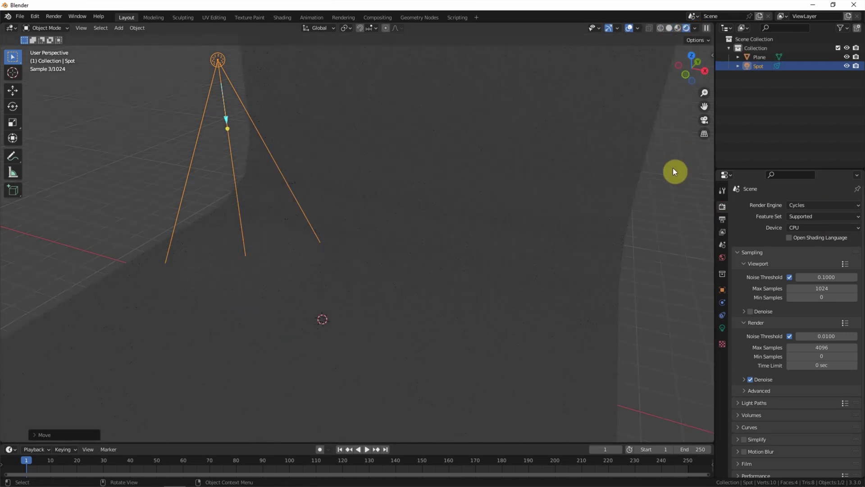
- Set the spot light's power to 10000 W and enlarge the timeline area
{"action": "left_click", "coordinate": [721, 327]}
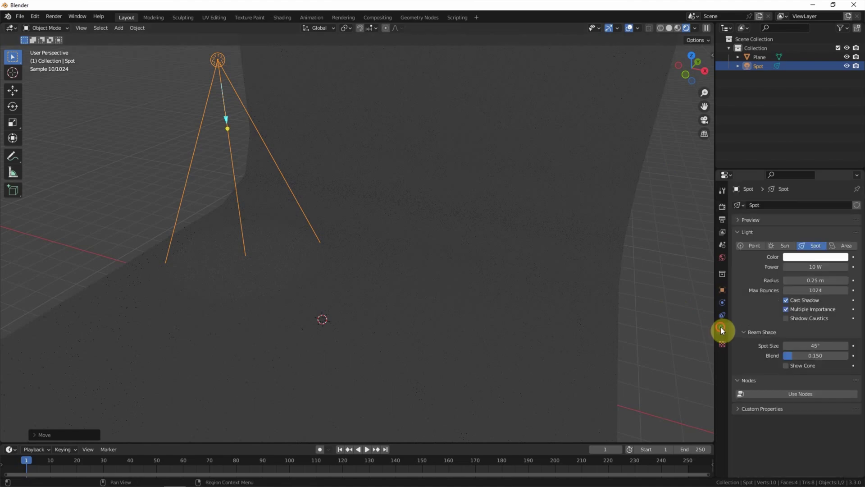
{"action": "left_click", "coordinate": [805, 267]}
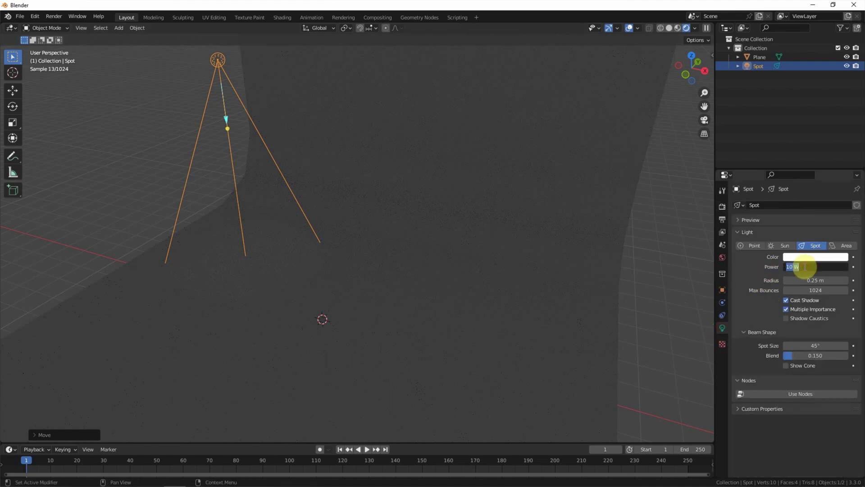
{"action": "type", "text": "10000"}
{"action": "key", "text": "Return"}
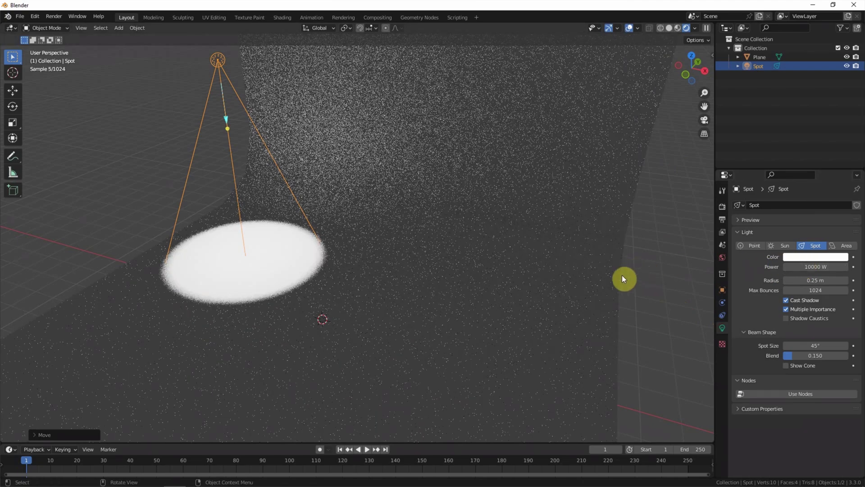
{"action": "left_click_drag", "start_coordinate": [548, 443], "coordinate": [557, 293]}
{"action": "middle_click_drag", "start_coordinate": [475, 201], "coordinate": [482, 261]}
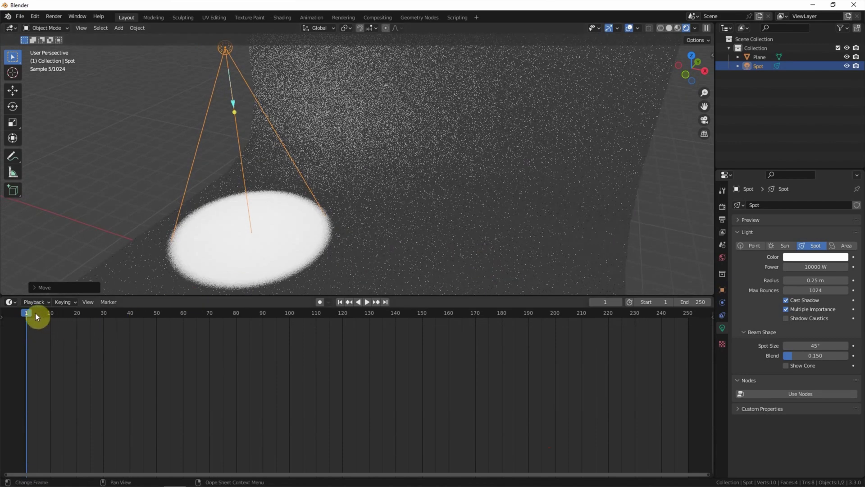
- Turn the timeline into the Shader Editor and enable nodes for the spot light
{"action": "left_click", "coordinate": [10, 302]}
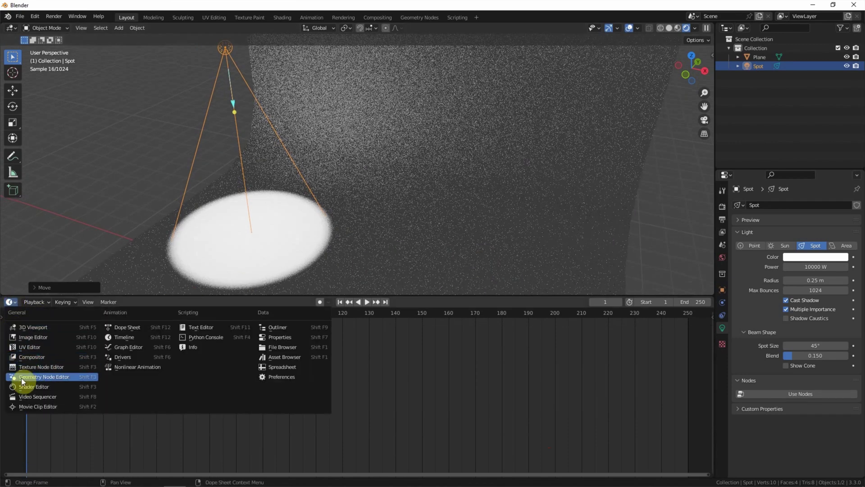
{"action": "left_click", "coordinate": [36, 387]}
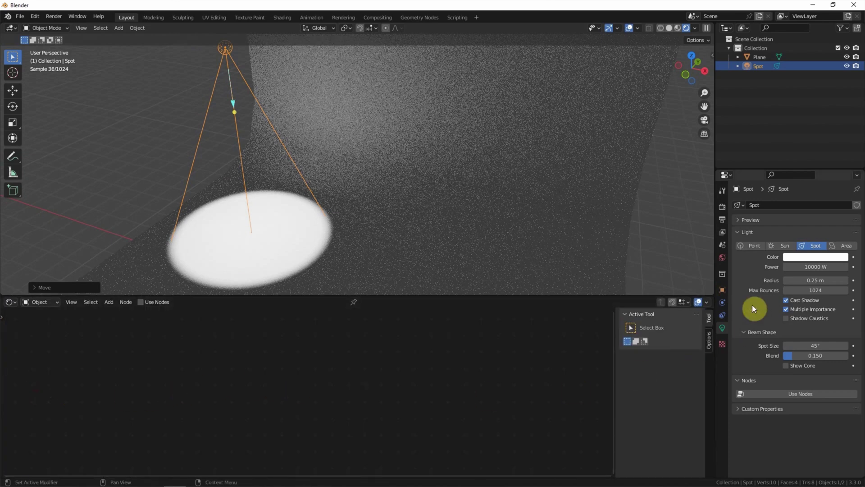
{"action": "left_click", "coordinate": [770, 391]}
{"action": "scroll", "coordinate": [297, 409], "scroll_direction": "up", "scroll_amount": 3}
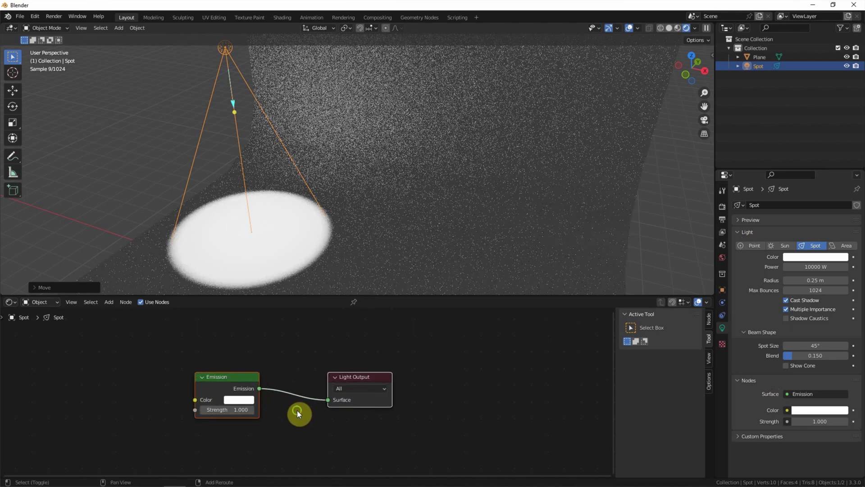
{"action": "middle_click_drag", "start_coordinate": [296, 410], "coordinate": [440, 393]}
- Add an Image Texture node and link its Color to the Emission Color
{"action": "left_click", "coordinate": [108, 302]}
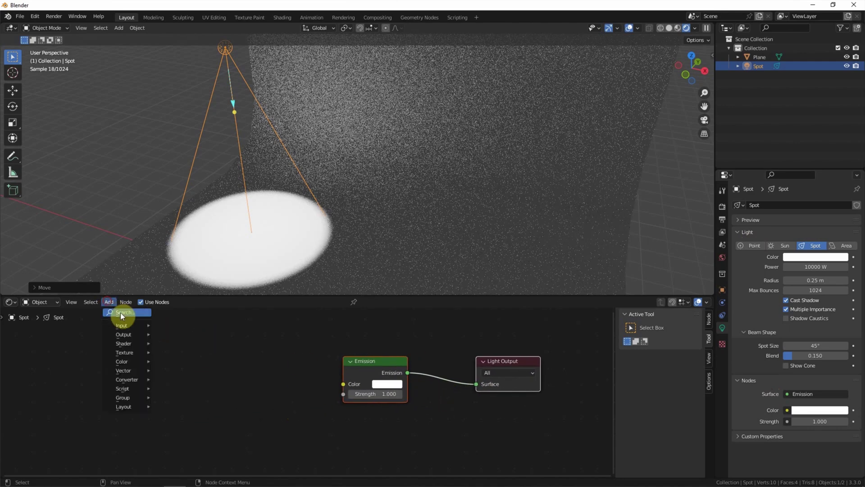
{"action": "left_click", "coordinate": [121, 311]}
{"action": "type", "text": "i"}
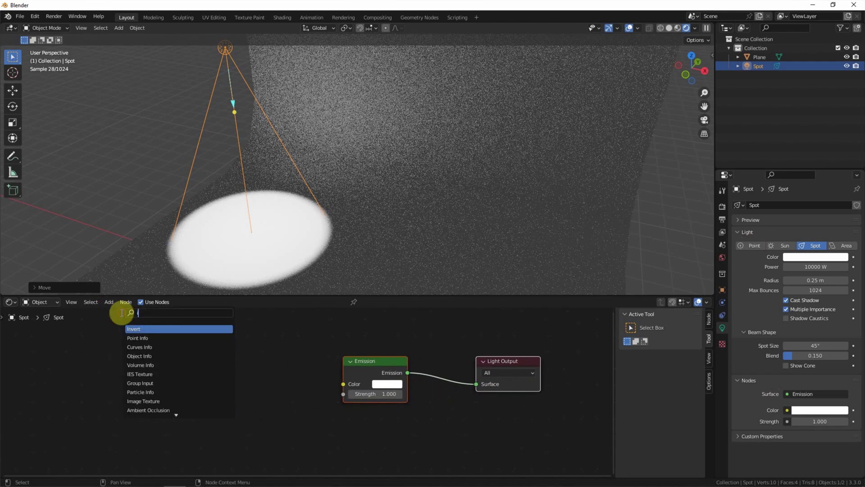
{"action": "type", "text": "mage tex"}
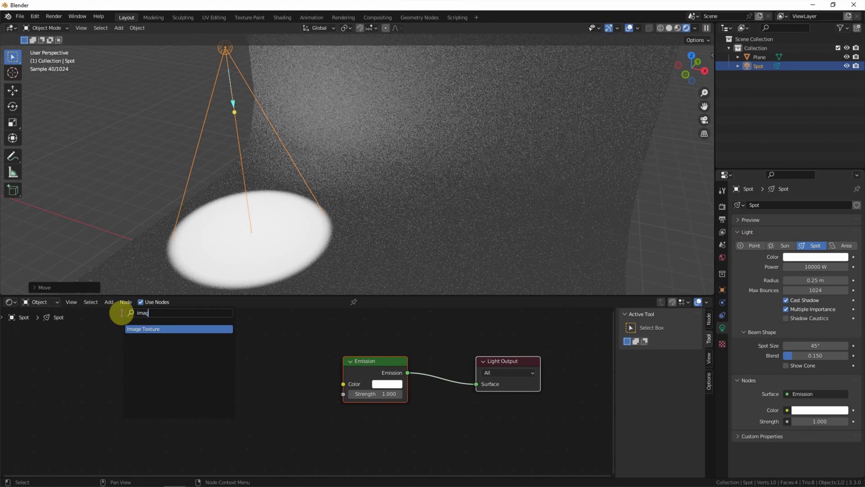
{"action": "left_click", "coordinate": [146, 329]}
{"action": "left_click", "coordinate": [205, 356]}
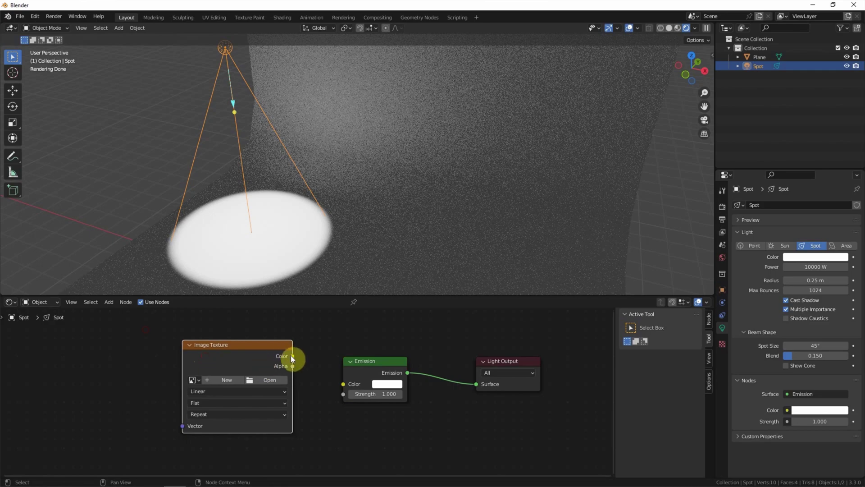
{"action": "left_click_drag", "start_coordinate": [292, 356], "coordinate": [332, 384]}
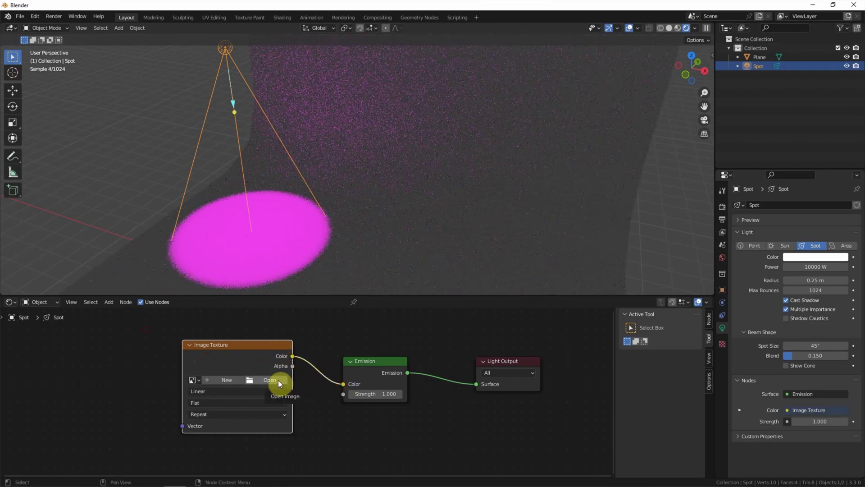
- Load blender_icon_1024x1024.jpg from the Light-Projection folder into the Image Texture
{"action": "left_click", "coordinate": [277, 380]}
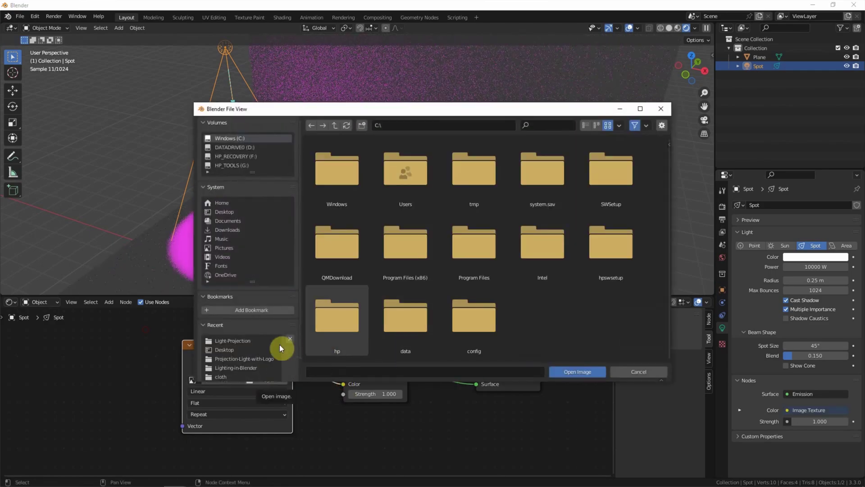
{"action": "left_click", "coordinate": [253, 342]}
{"action": "left_click", "coordinate": [336, 171]}
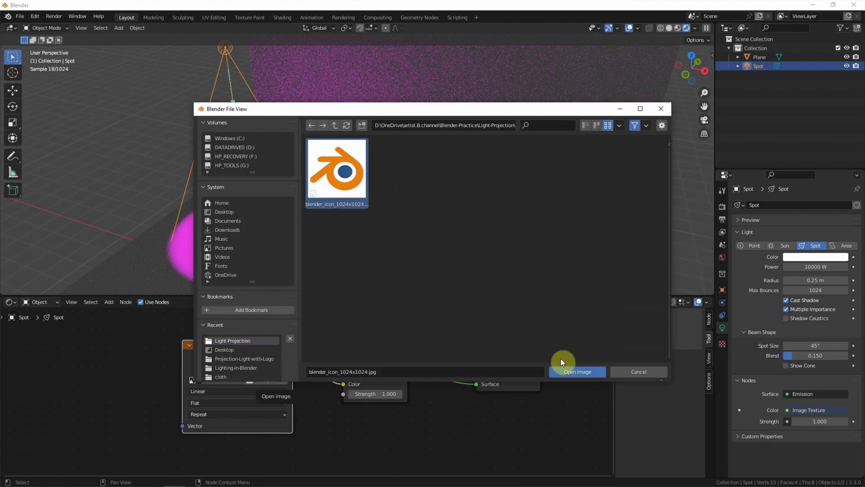
{"action": "left_click", "coordinate": [562, 373]}
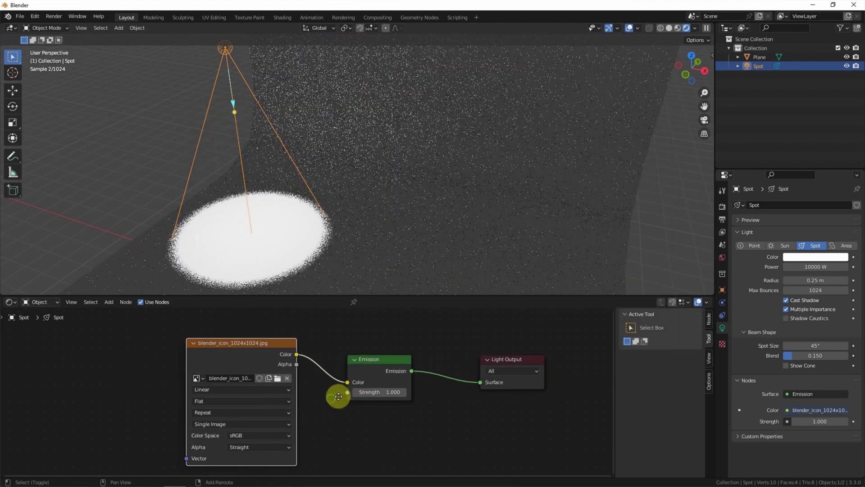
{"action": "middle_click_drag", "start_coordinate": [339, 396], "coordinate": [375, 390]}
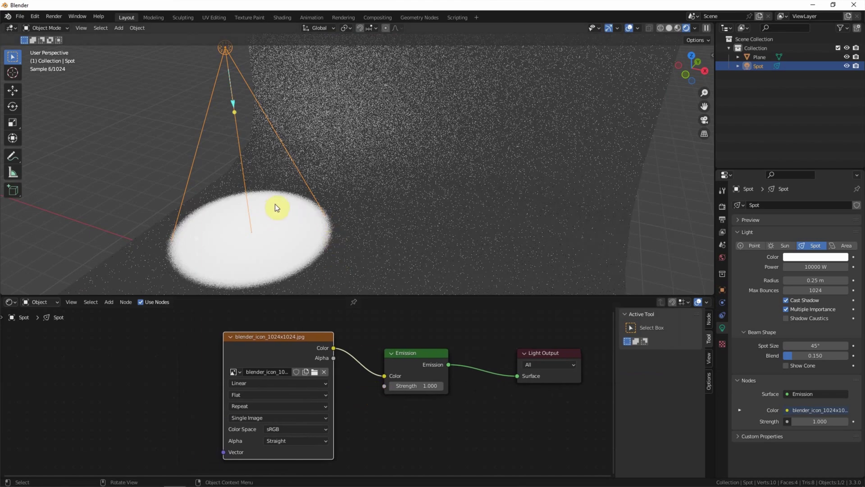
- Search for 'mapping' and place a Mapping node left of the image texture
{"action": "left_click", "coordinate": [110, 303]}
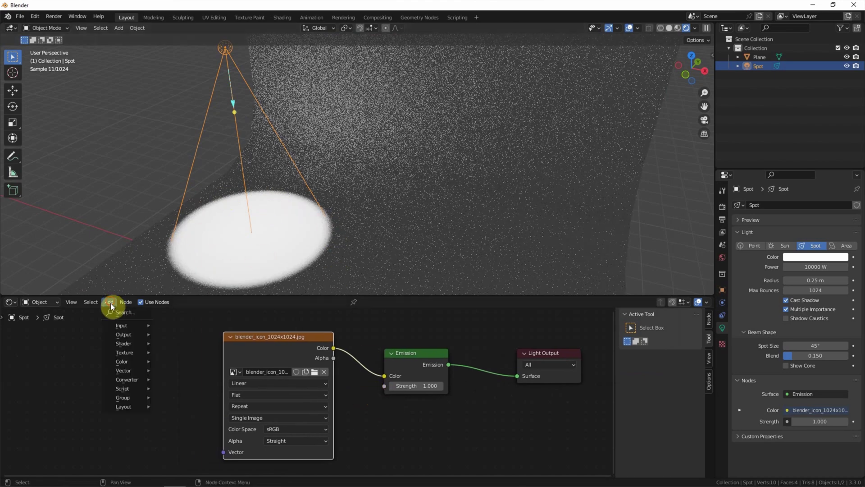
{"action": "left_click", "coordinate": [118, 310]}
{"action": "type", "text": "mapp"}
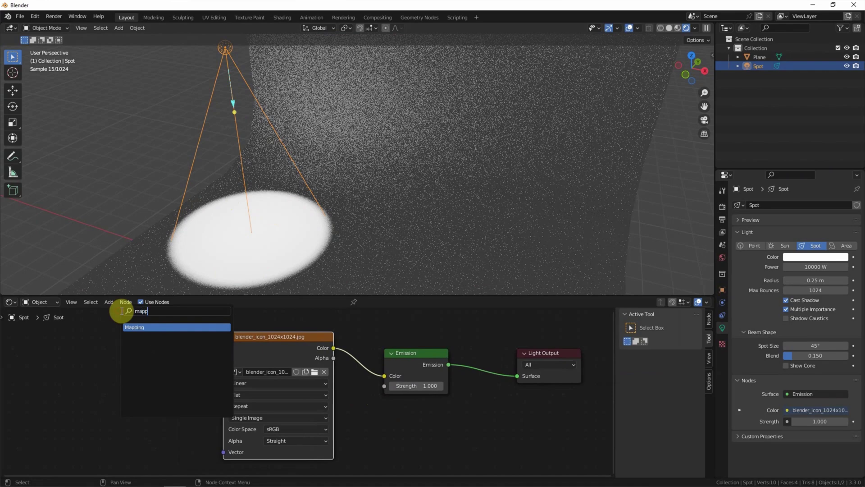
{"action": "type", "text": "ing"}
{"action": "key", "text": "Return"}
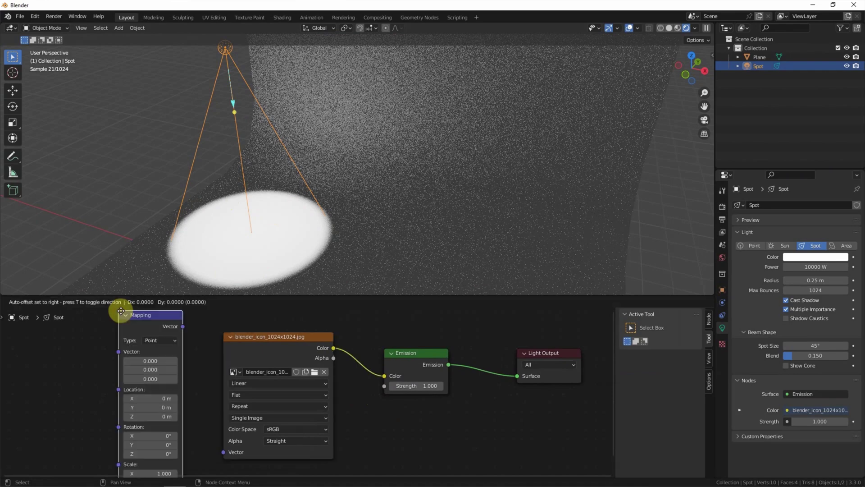
{"action": "left_click", "coordinate": [132, 326]}
- Add a Texture Coordinate node and wire Normal through Mapping into the image's Vector
{"action": "left_click", "coordinate": [108, 301]}
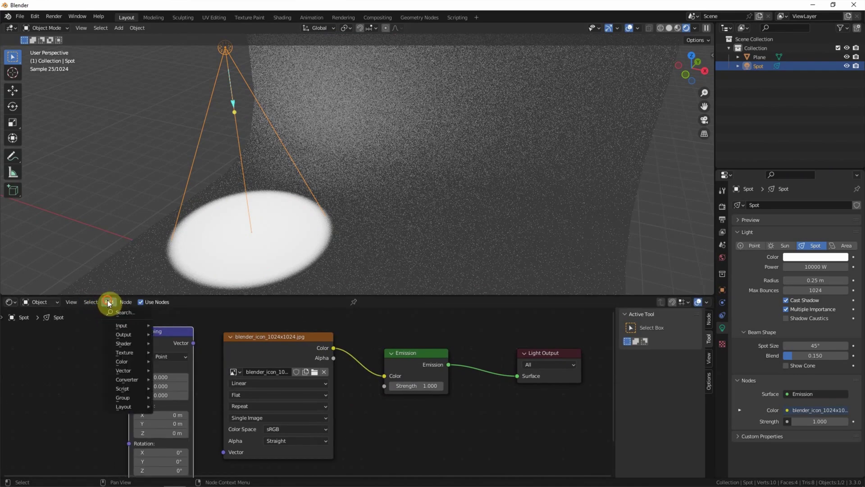
{"action": "left_click", "coordinate": [120, 312]}
{"action": "type", "text": "text"}
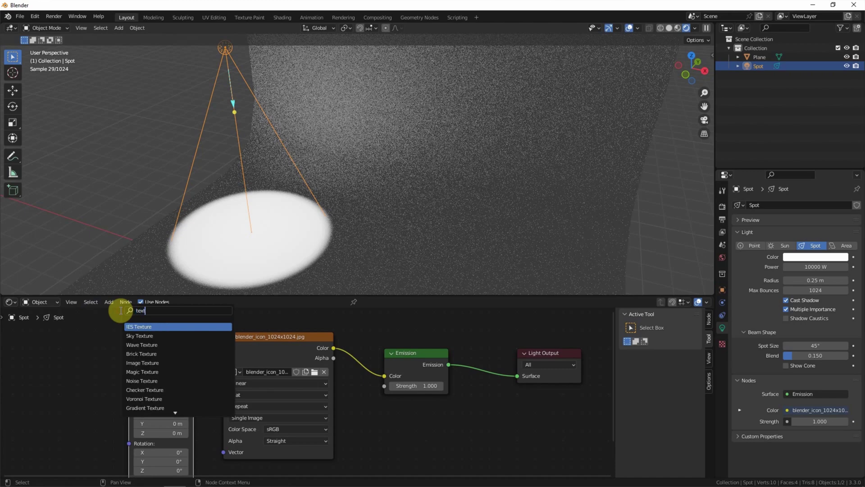
{"action": "type", "text": "ure coord"}
{"action": "key", "text": "Return"}
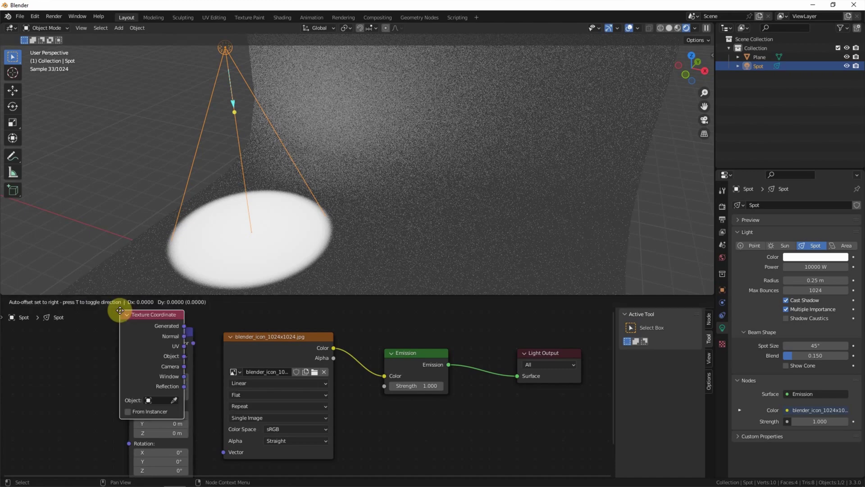
{"action": "left_click", "coordinate": [34, 333]}
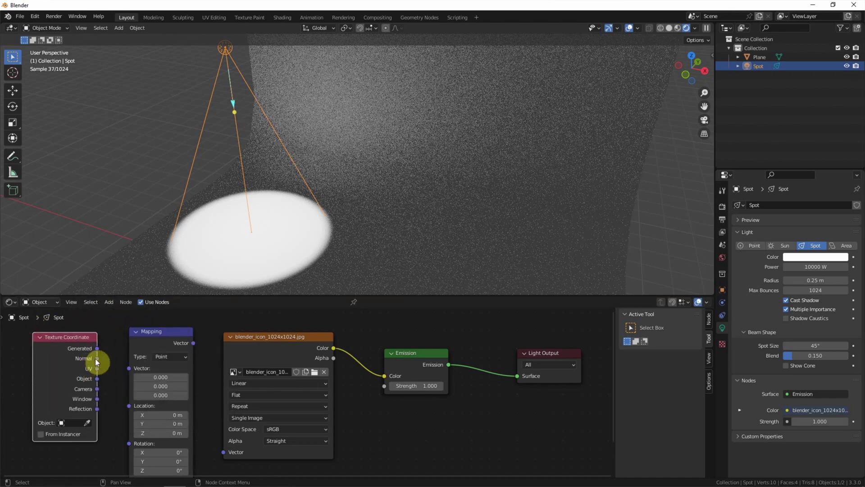
{"action": "left_click_drag", "start_coordinate": [96, 359], "coordinate": [127, 368]}
{"action": "left_click_drag", "start_coordinate": [190, 347], "coordinate": [223, 451]}
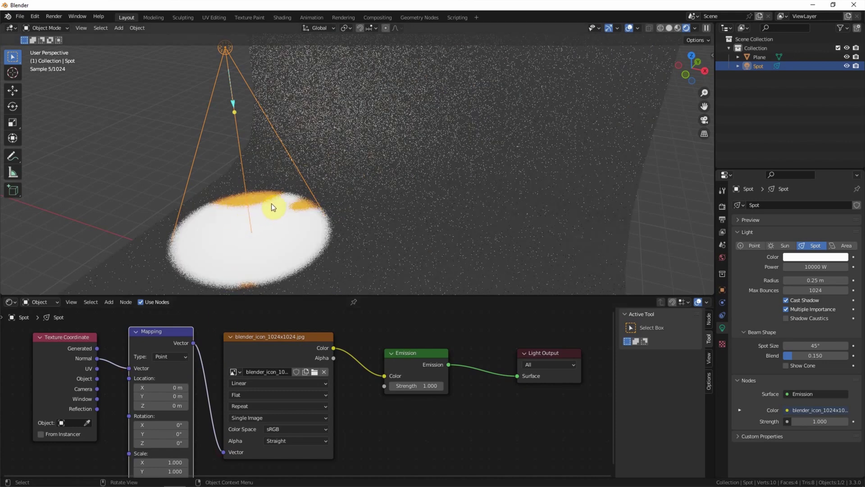
- Set the Mapping node's Location X and Y to 0.5 m
{"action": "left_click", "coordinate": [166, 387]}
{"action": "type", "text": "0"}
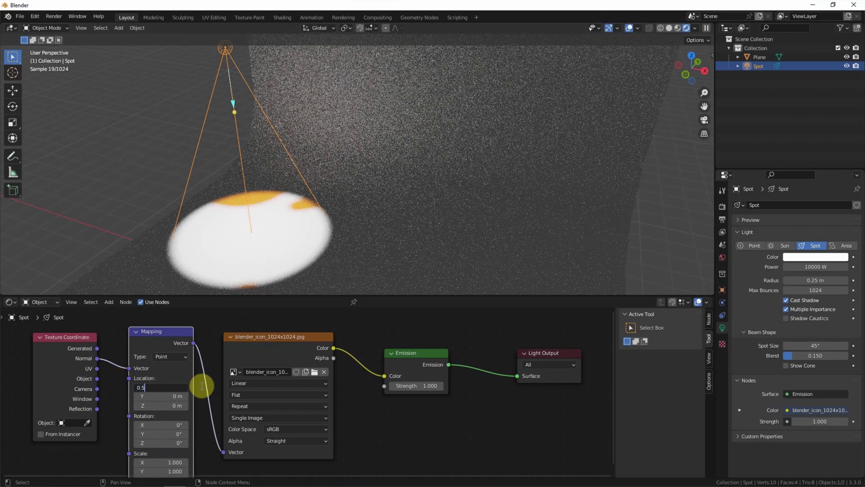
{"action": "type", "text": ".5"}
{"action": "key", "text": "Return"}
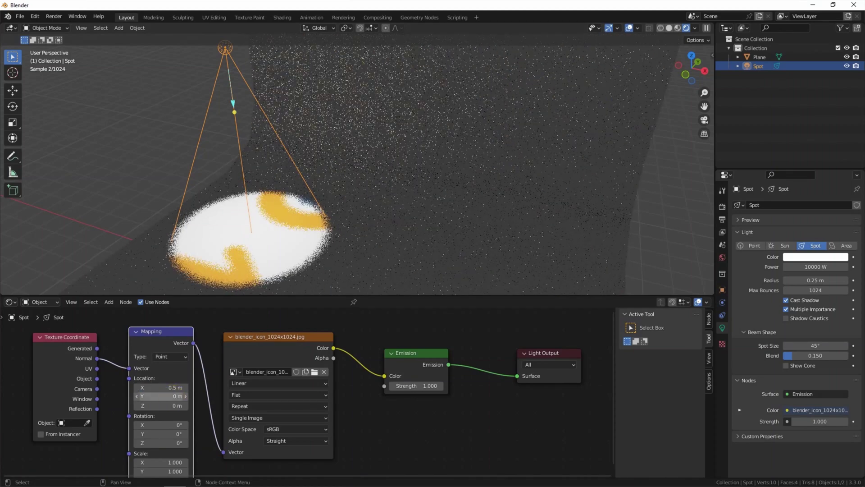
{"action": "left_click_drag", "start_coordinate": [171, 396], "coordinate": [172, 398]}
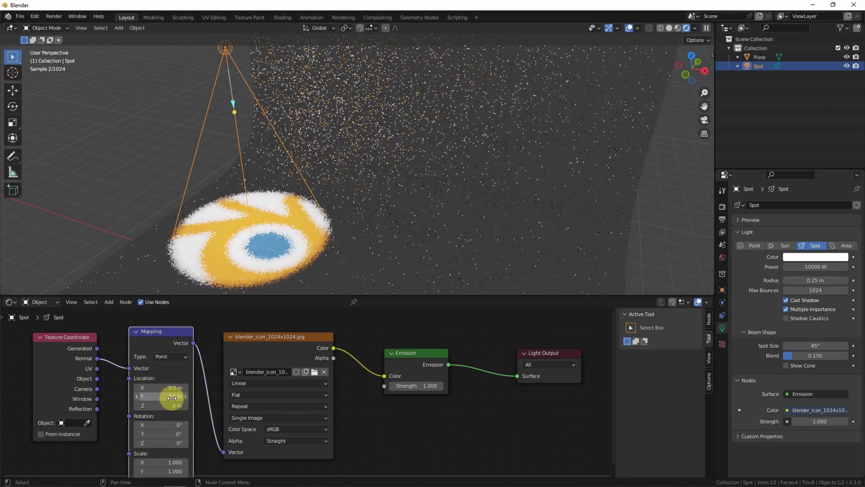
{"action": "key", "text": "Home"}
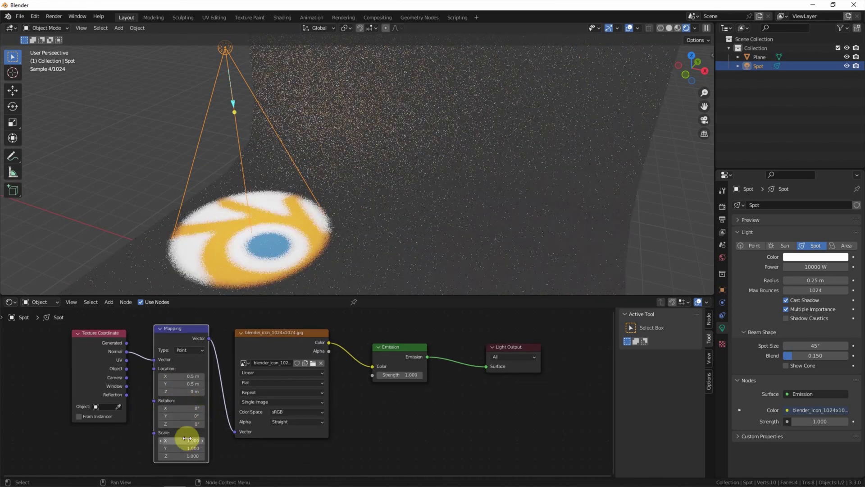
- Set the Mapping Scale to 2 on all axes, keeping Z rotation at 0°
{"action": "left_click_drag", "start_coordinate": [186, 438], "coordinate": [187, 455]}
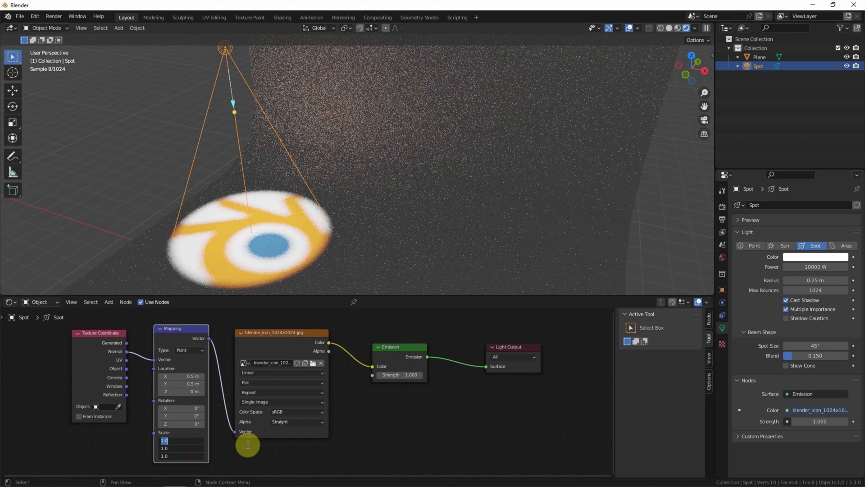
{"action": "type", "text": "2"}
{"action": "key", "text": "Return"}
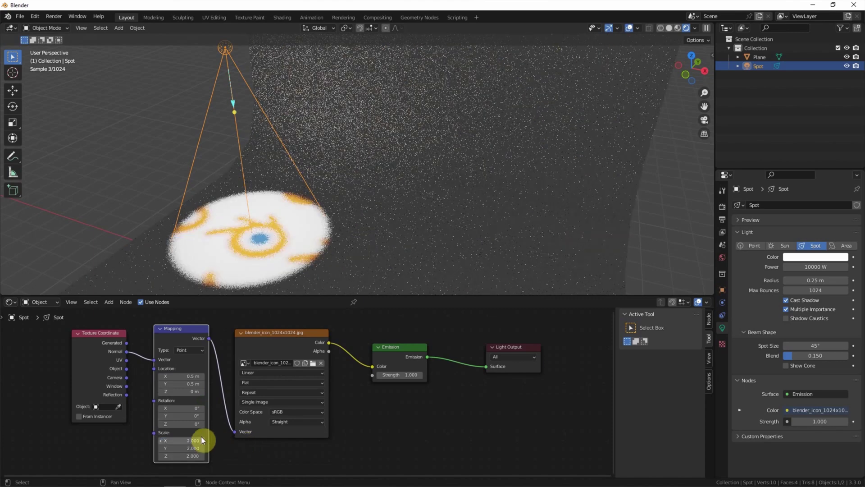
{"action": "mouse_move", "coordinate": [188, 424]}
{"action": "left_mouse_down"}
{"action": "mouse_move", "coordinate": [180, 424]}
{"action": "mouse_move", "coordinate": [251, 423]}
{"action": "mouse_move", "coordinate": [169, 429]}
{"action": "mouse_move", "coordinate": [181, 424]}
{"action": "left_mouse_up"}
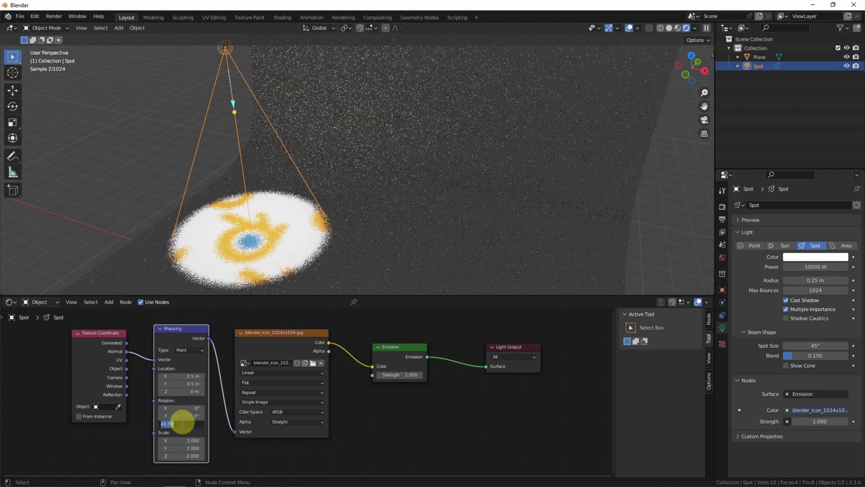
{"action": "key", "text": "BackSpace"}
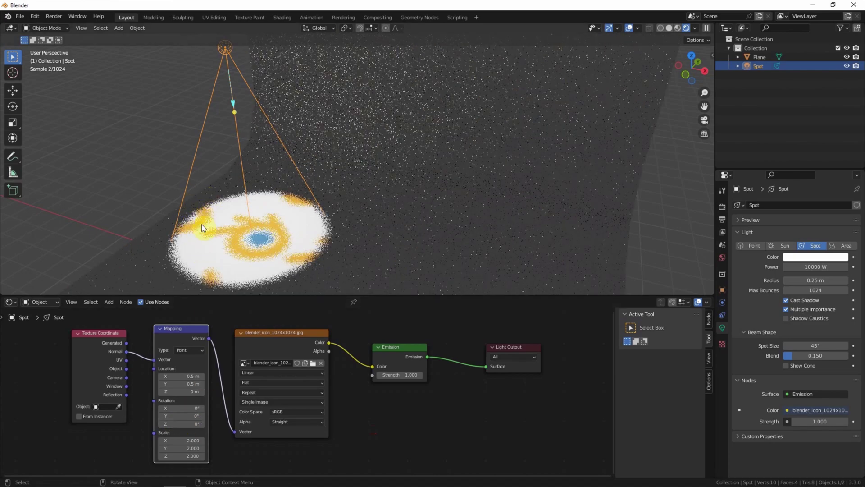
- Set the image extension to Extend and the mapping scale to 1.400, then aim the spot light rightward
{"action": "left_click", "coordinate": [254, 391]}
{"action": "left_click", "coordinate": [261, 409]}
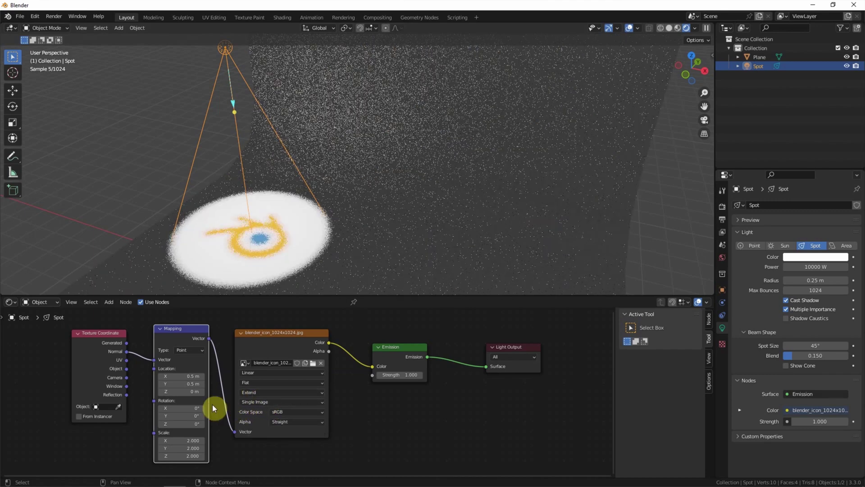
{"action": "left_click_drag", "start_coordinate": [180, 441], "coordinate": [291, 416]}
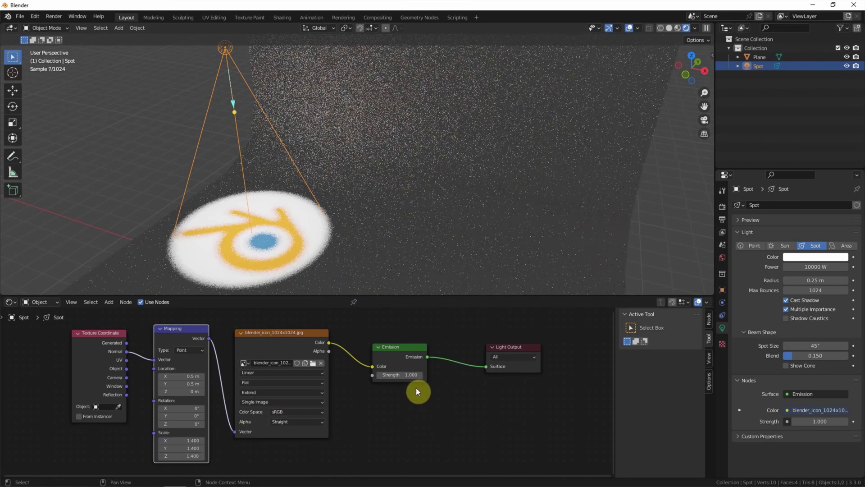
{"action": "left_click_drag", "start_coordinate": [234, 113], "coordinate": [397, 202]}
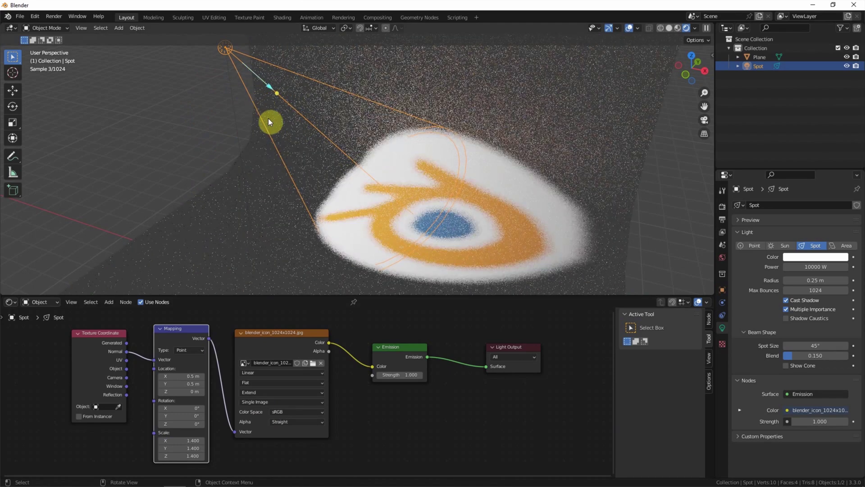
{"action": "left_click", "coordinate": [47, 302]}
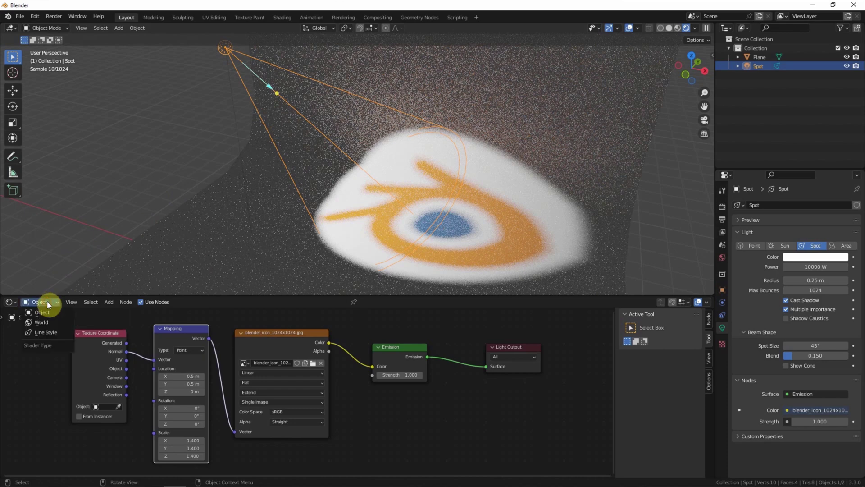
- In the World node tree, set the Background colour to pure black
{"action": "left_click", "coordinate": [55, 323]}
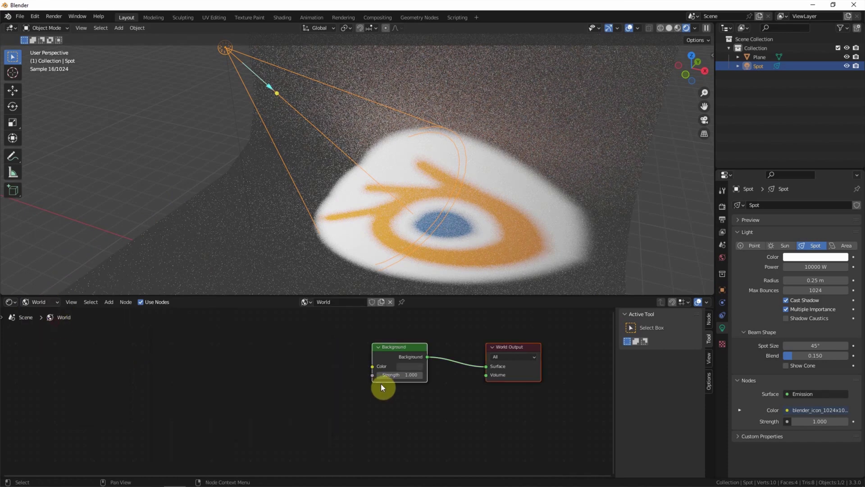
{"action": "scroll", "coordinate": [450, 390], "scroll_direction": "up", "scroll_amount": 1}
{"action": "middle_click_drag", "start_coordinate": [453, 391], "coordinate": [352, 374], "text": "shift"}
{"action": "left_click", "coordinate": [343, 355]}
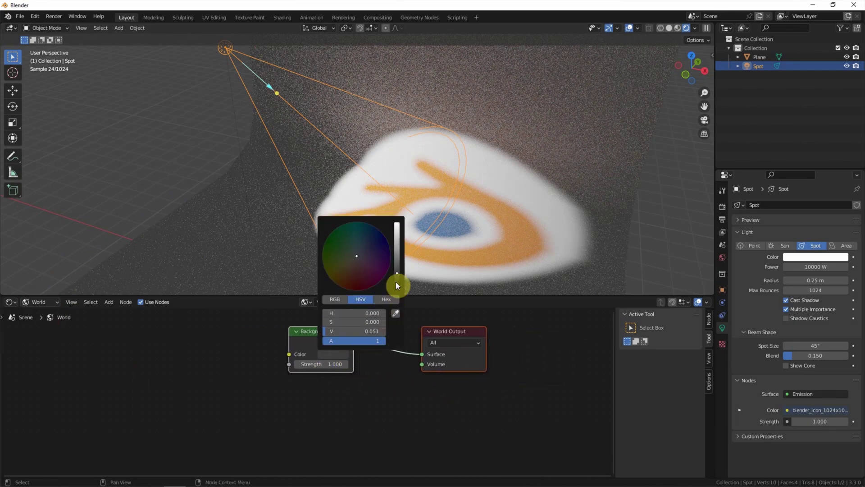
{"action": "mouse_move", "coordinate": [395, 282]}
{"action": "left_mouse_down"}
{"action": "mouse_move", "coordinate": [398, 273]}
{"action": "mouse_move", "coordinate": [396, 290]}
{"action": "left_mouse_up"}
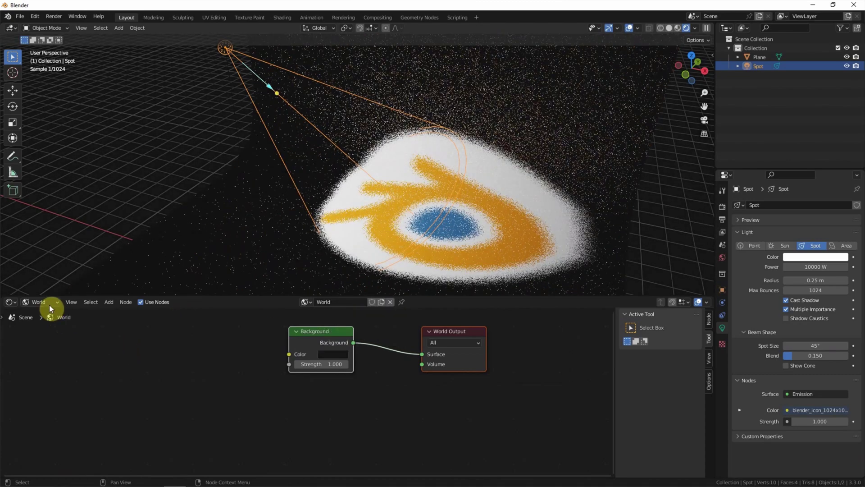
- Add a Volume Scatter node and connect it to the World Output's Volume input
{"action": "key", "text": "shift+a"}
{"action": "type", "text": "v"}
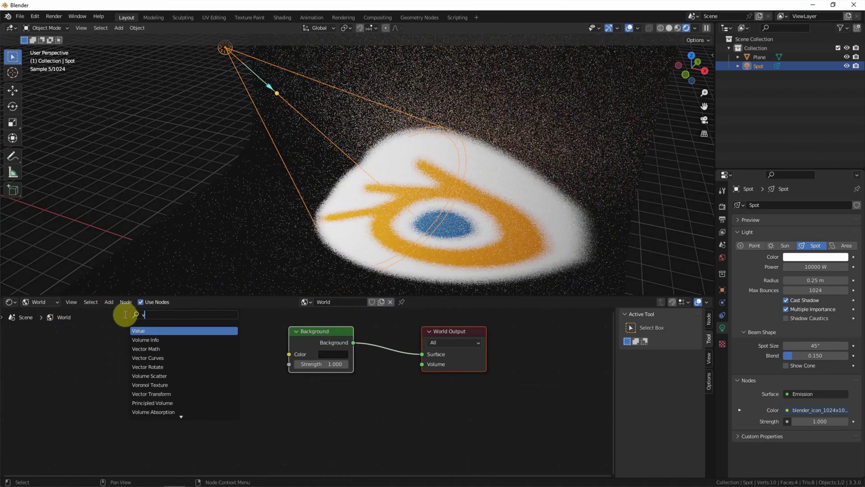
{"action": "type", "text": "olum"}
{"action": "key", "text": "Down"}
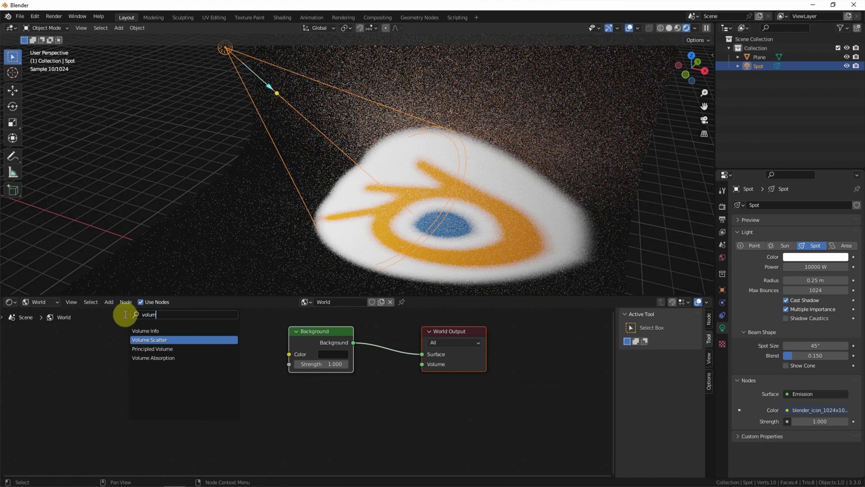
{"action": "key", "text": "Return"}
{"action": "left_click", "coordinate": [293, 377]}
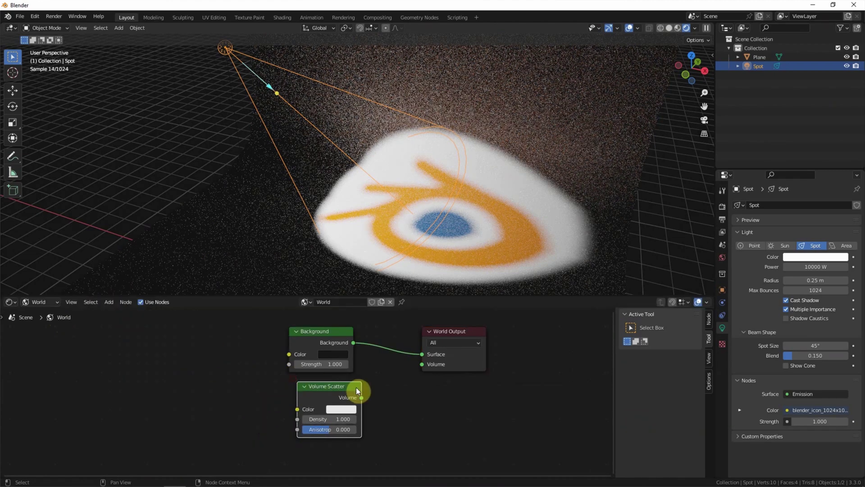
{"action": "left_click_drag", "start_coordinate": [361, 397], "coordinate": [424, 363]}
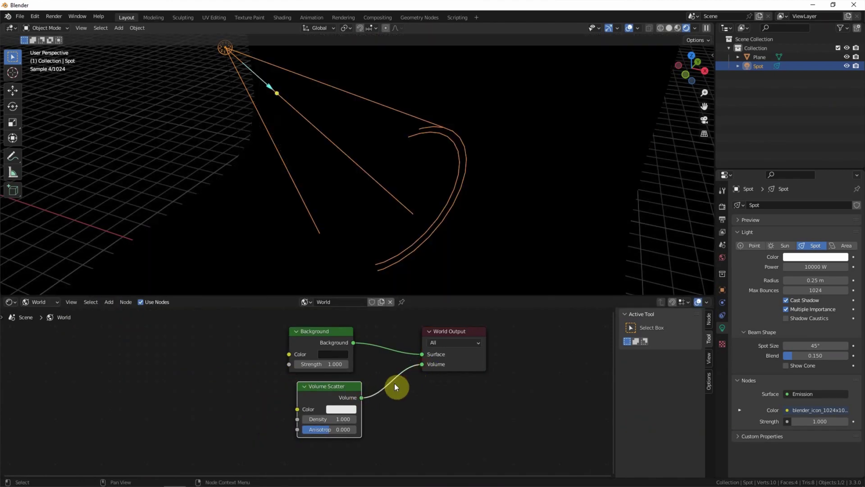
- Set the Volume Scatter density to 0.1, then raise it to 0.2
{"action": "left_click", "coordinate": [328, 419]}
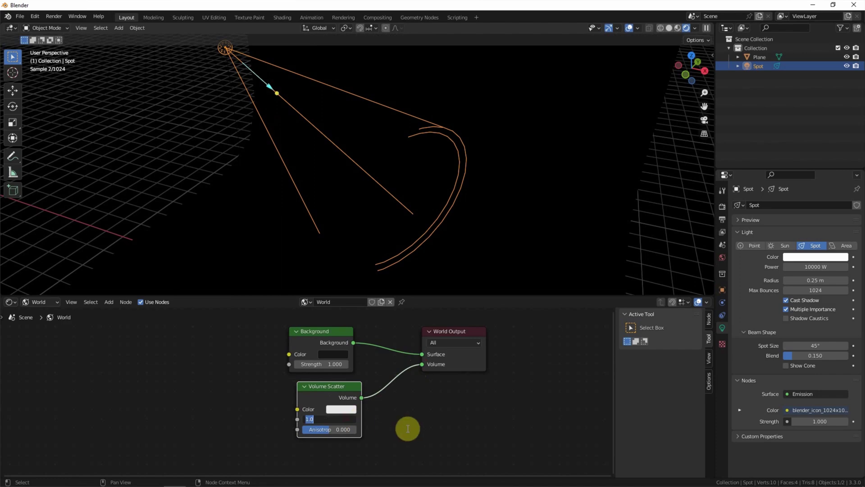
{"action": "type", "text": "0.1"}
{"action": "key", "text": "Return"}
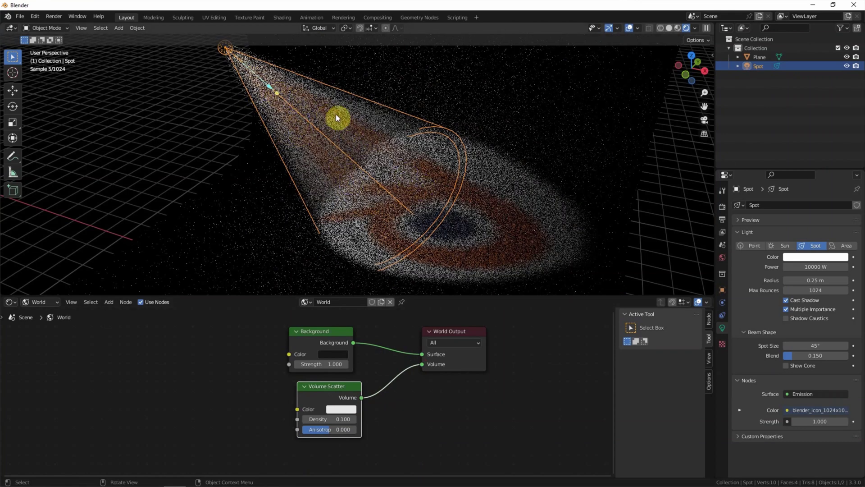
{"action": "left_click", "coordinate": [329, 419]}
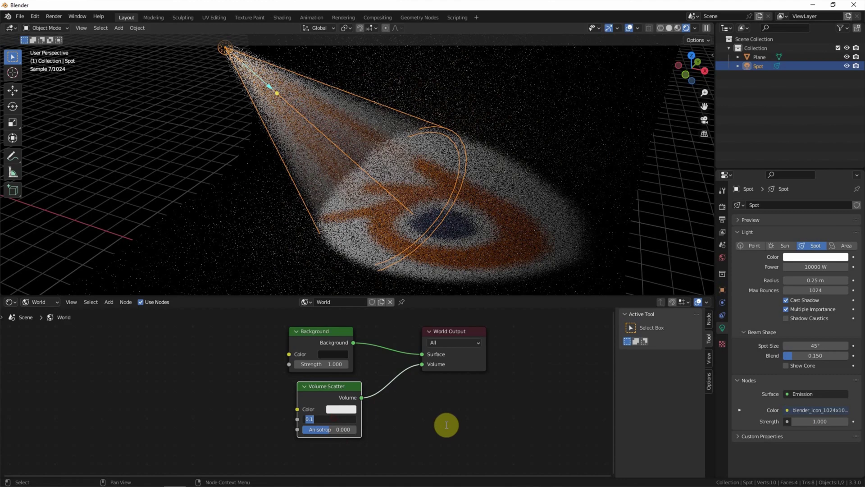
{"action": "type", "text": "0.2"}
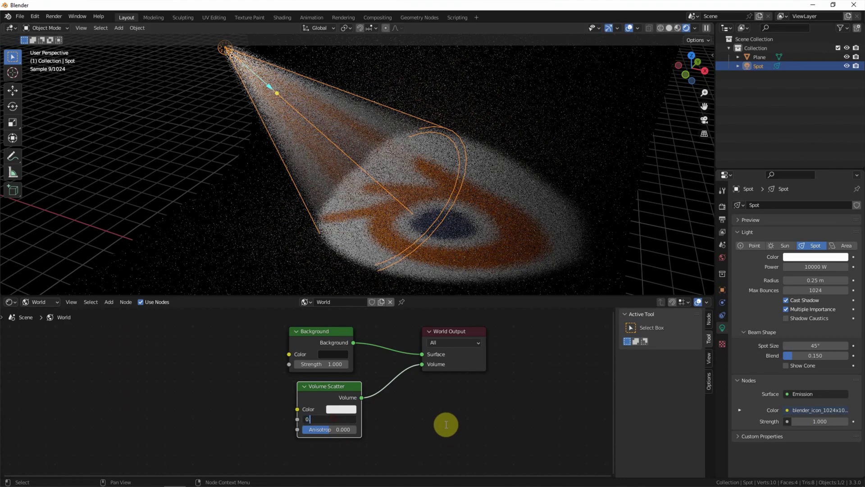
{"action": "key", "text": "Return"}
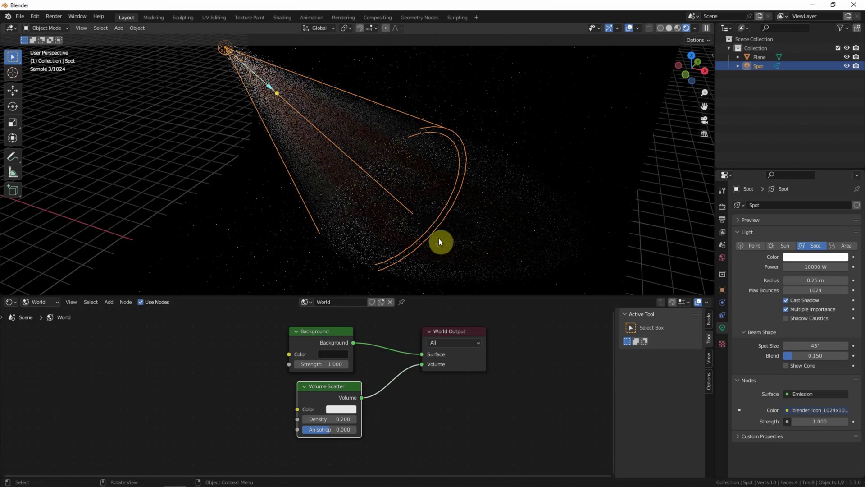
{"action": "left_click", "coordinate": [39, 302]}
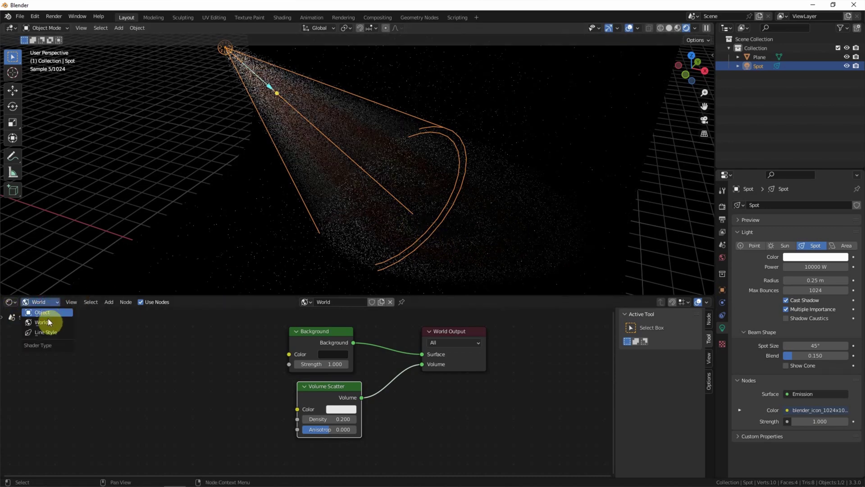
- Back in the spot light's Object nodes, set the Emission Strength to 20 and hide the sidebar
{"action": "left_click", "coordinate": [47, 313]}
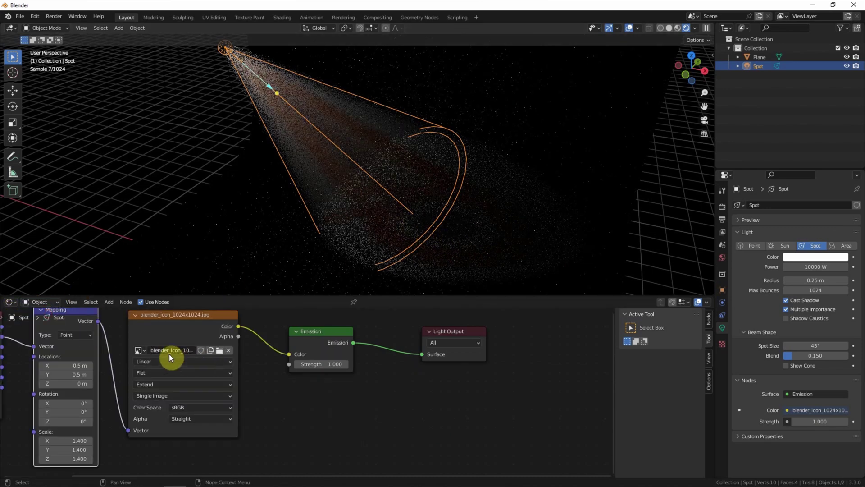
{"action": "scroll", "coordinate": [394, 413], "scroll_direction": "down", "scroll_amount": 2}
{"action": "middle_click_drag", "start_coordinate": [382, 415], "coordinate": [452, 432]}
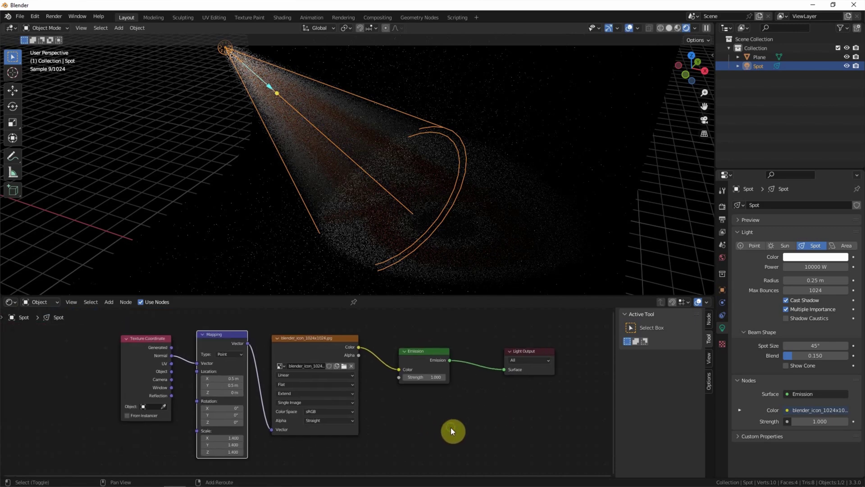
{"action": "scroll", "coordinate": [446, 412], "scroll_direction": "up", "scroll_amount": 1}
{"action": "left_click", "coordinate": [448, 374]}
{"action": "type", "text": "20"}
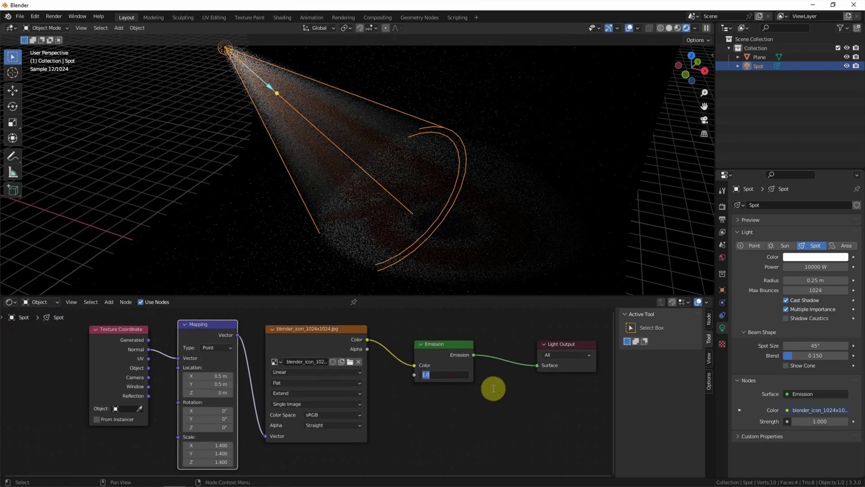
{"action": "key", "text": "Return"}
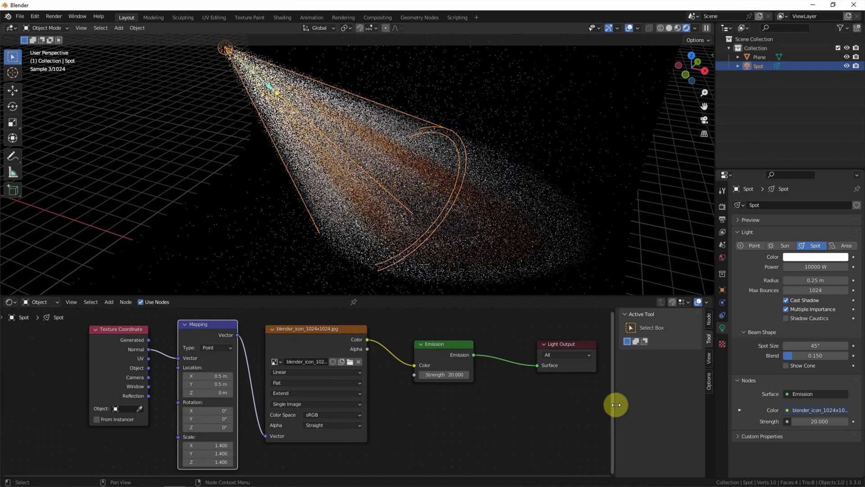
{"action": "key", "text": "n"}
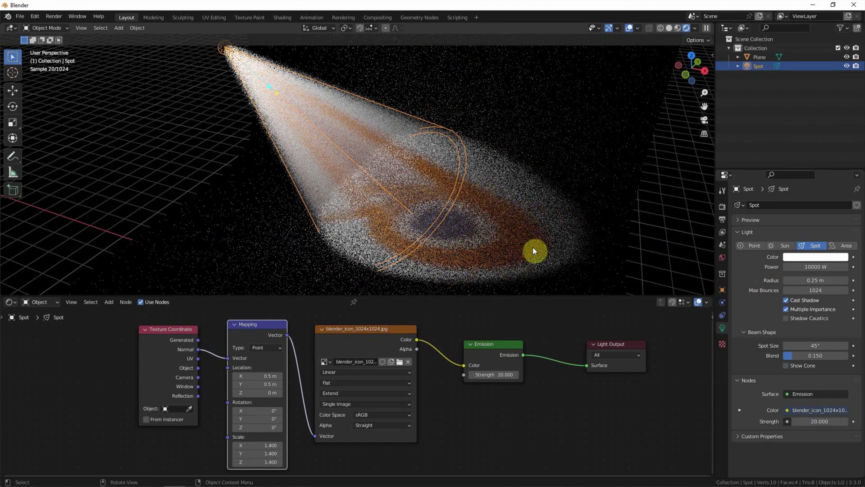
- Set the spot light radius to 0.1 m and begin widening the spot cone toward 52.3°
{"action": "left_click", "coordinate": [793, 280]}
{"action": "type", "text": "0"}
{"action": "key", "text": "Return"}
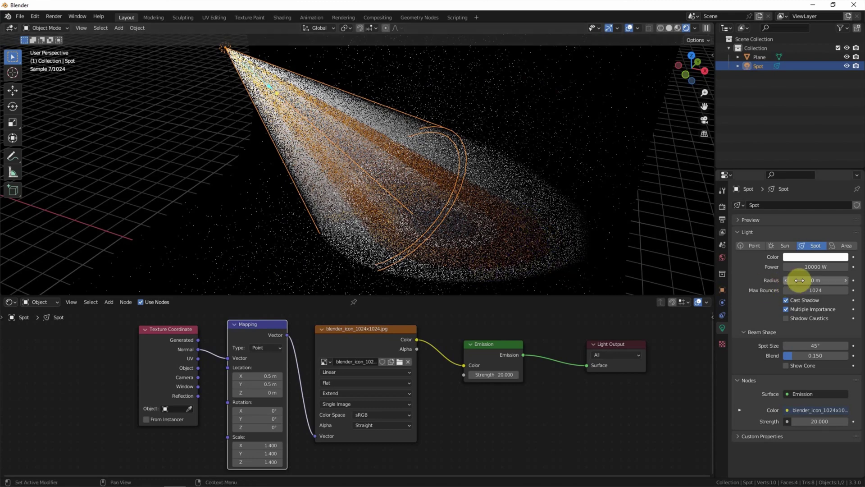
{"action": "left_click", "coordinate": [821, 280]}
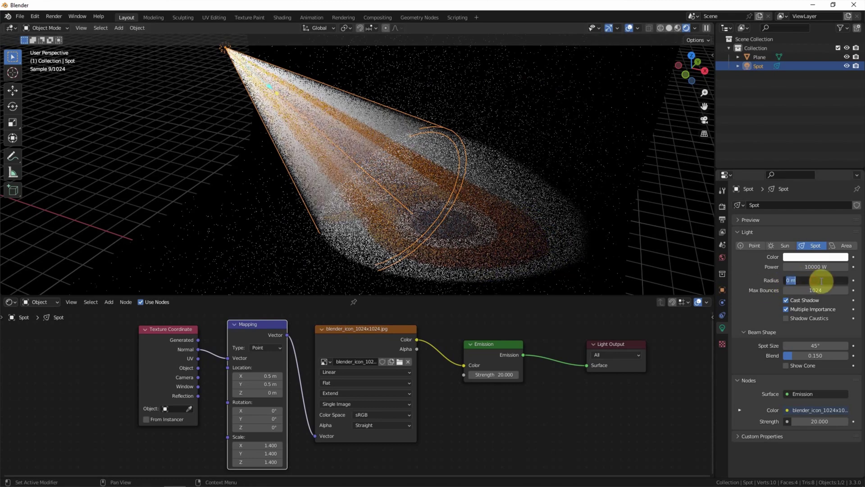
{"action": "type", "text": "0.1"}
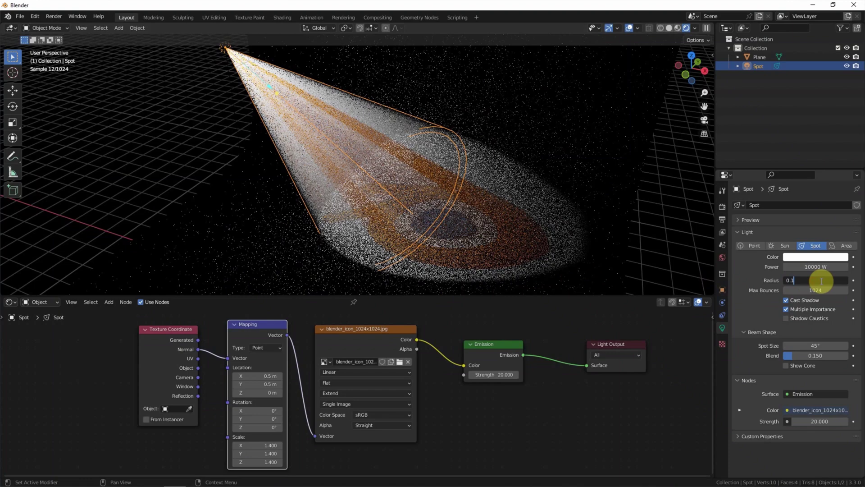
{"action": "key", "text": "Return"}
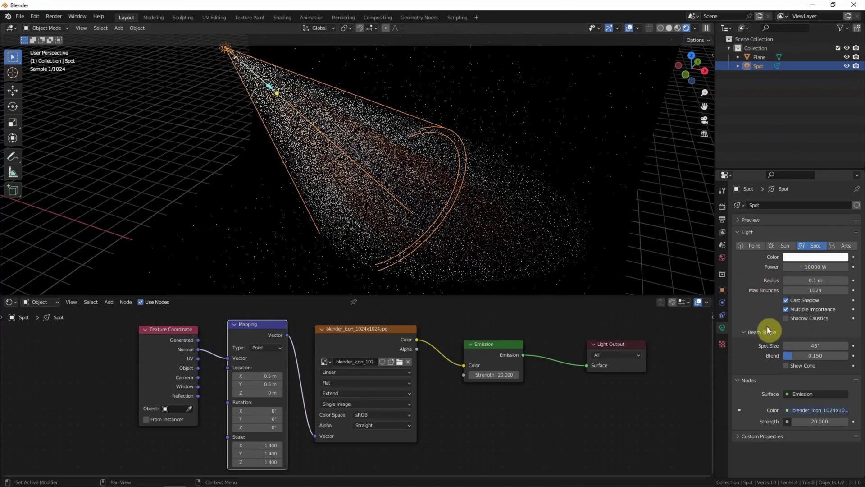
{"action": "left_click_drag", "start_coordinate": [807, 345], "coordinate": [789, 346]}
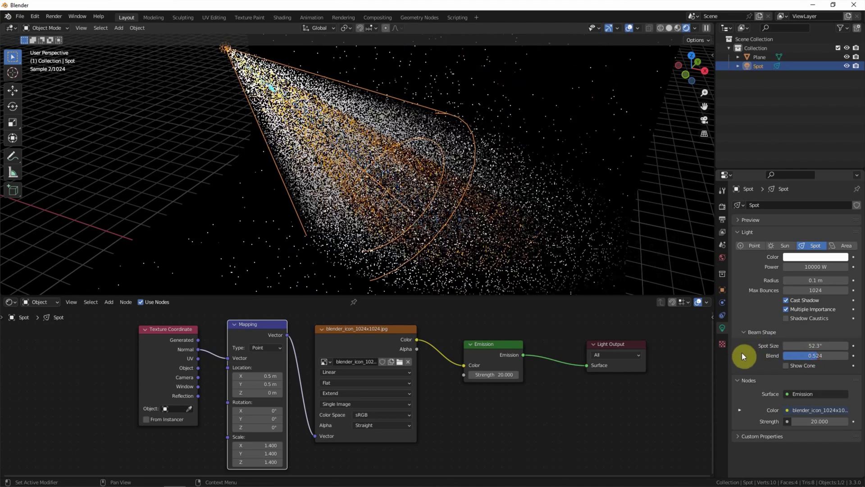
- Tint the spot light a warm peach colour, then deselect it to view the beam
{"action": "left_click", "coordinate": [802, 257]}
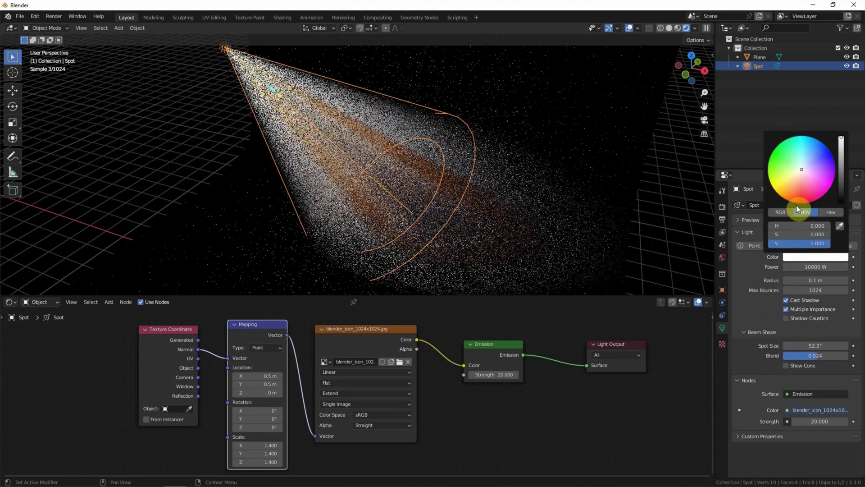
{"action": "mouse_move", "coordinate": [799, 169]}
{"action": "left_mouse_down"}
{"action": "mouse_move", "coordinate": [787, 145]}
{"action": "mouse_move", "coordinate": [805, 142]}
{"action": "mouse_move", "coordinate": [820, 185]}
{"action": "mouse_move", "coordinate": [797, 190]}
{"action": "mouse_move", "coordinate": [800, 183]}
{"action": "left_mouse_up"}
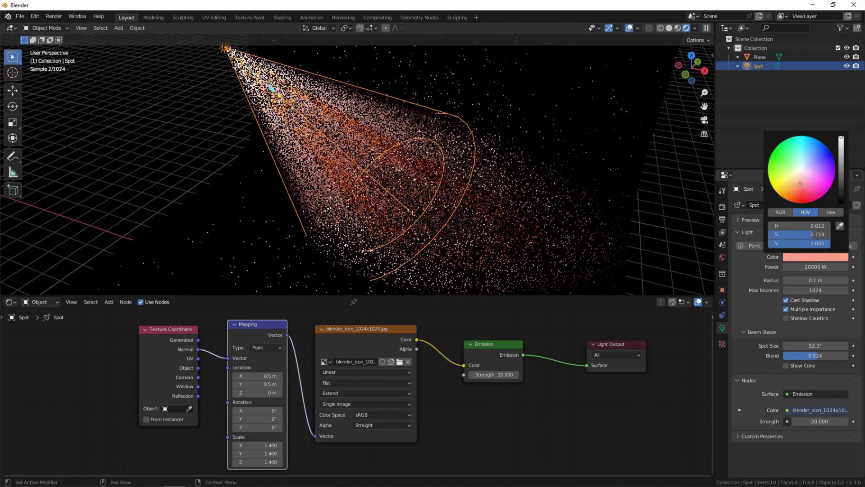
{"action": "left_click_drag", "start_coordinate": [800, 183], "coordinate": [798, 180]}
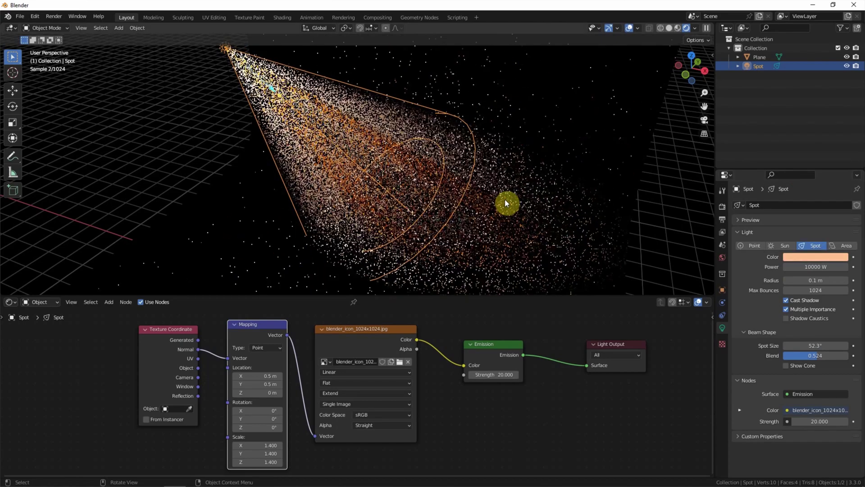
{"action": "left_click", "coordinate": [664, 215]}
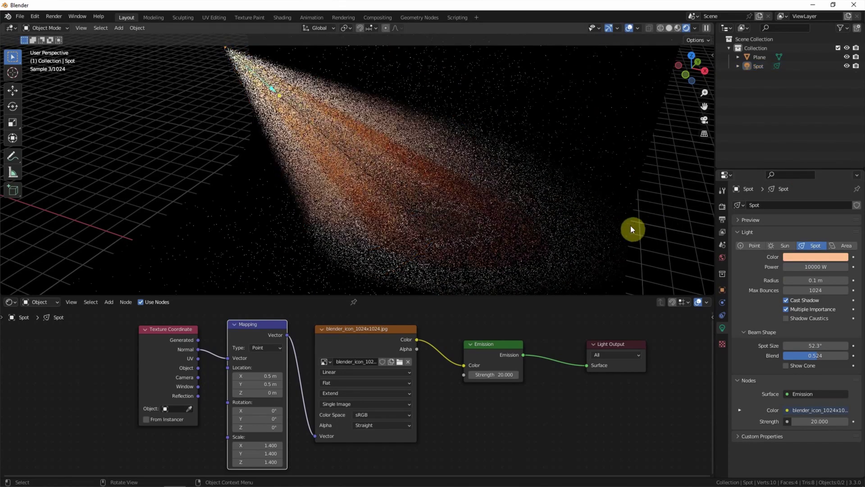